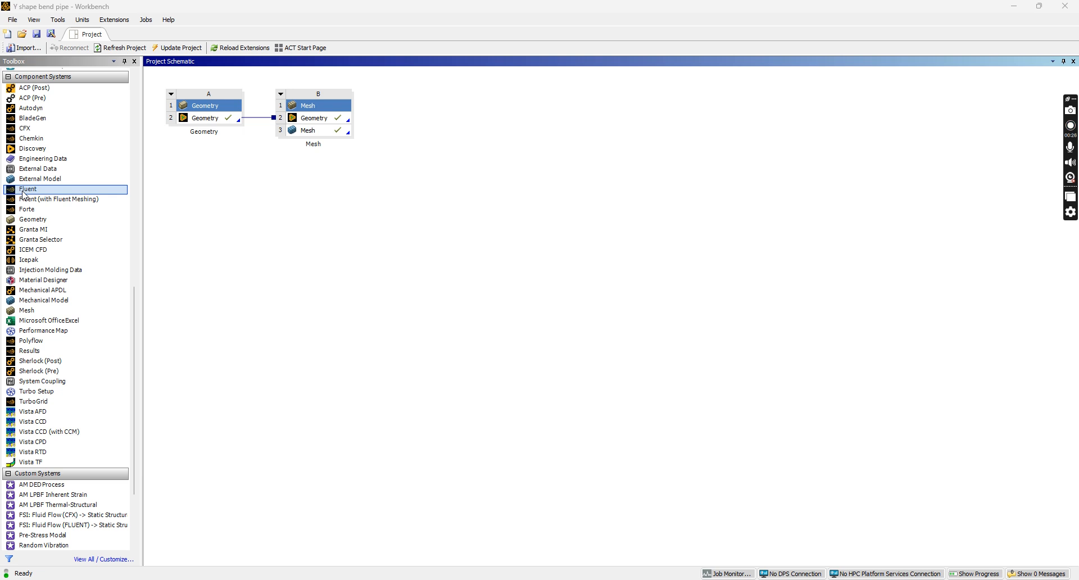
Add a Fluent system fed by Mesh cell B3, open its Setup, and dismiss the missing-mesh warning
{"action": "left_click_drag", "start_coordinate": [24, 194], "coordinate": [341, 138]}
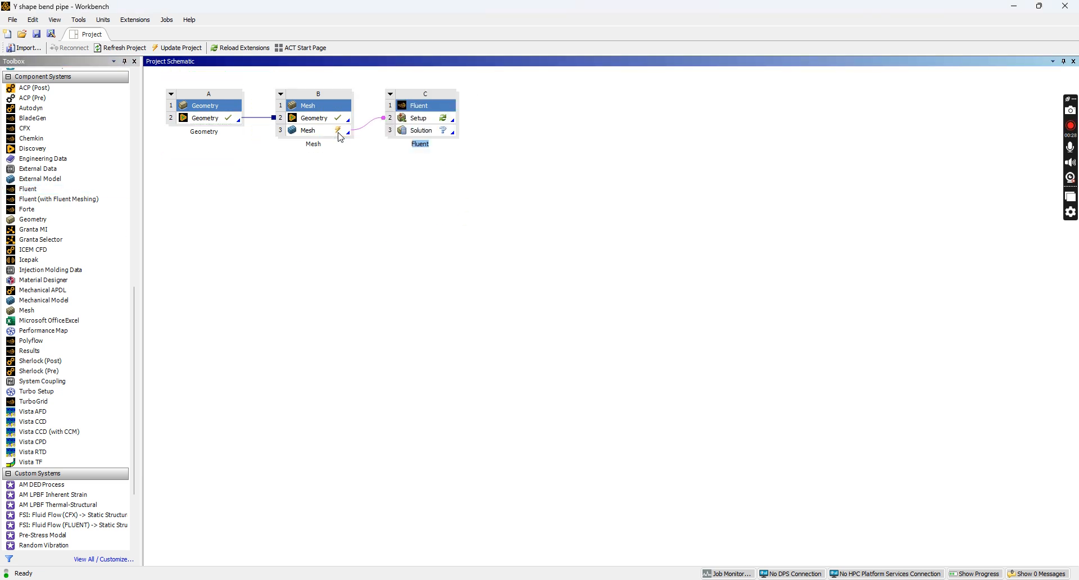
{"action": "double_click", "coordinate": [408, 120]}
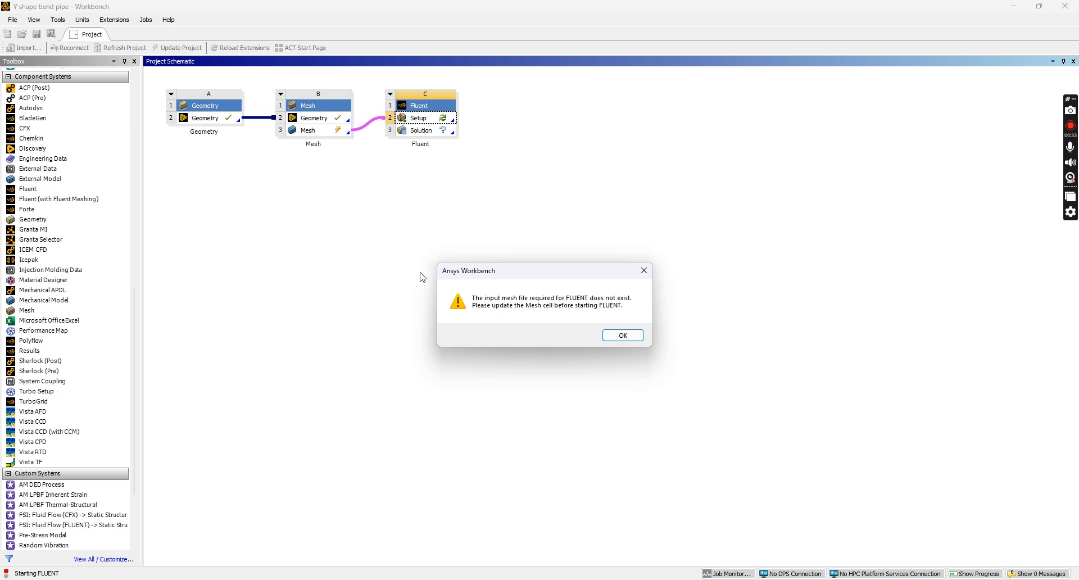
{"action": "left_click", "coordinate": [616, 337]}
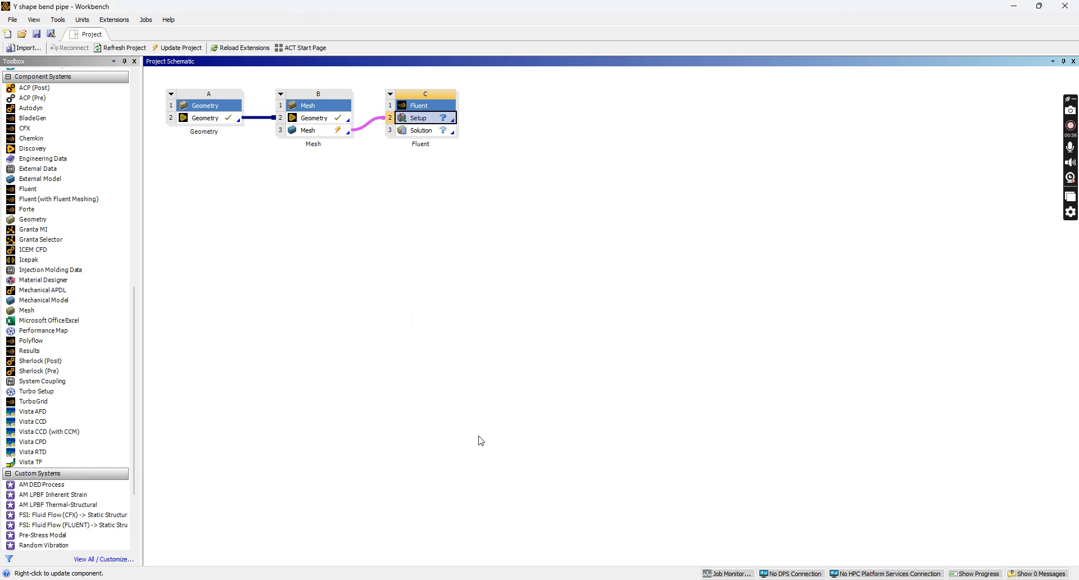
{"action": "left_click", "coordinate": [751, 579]}
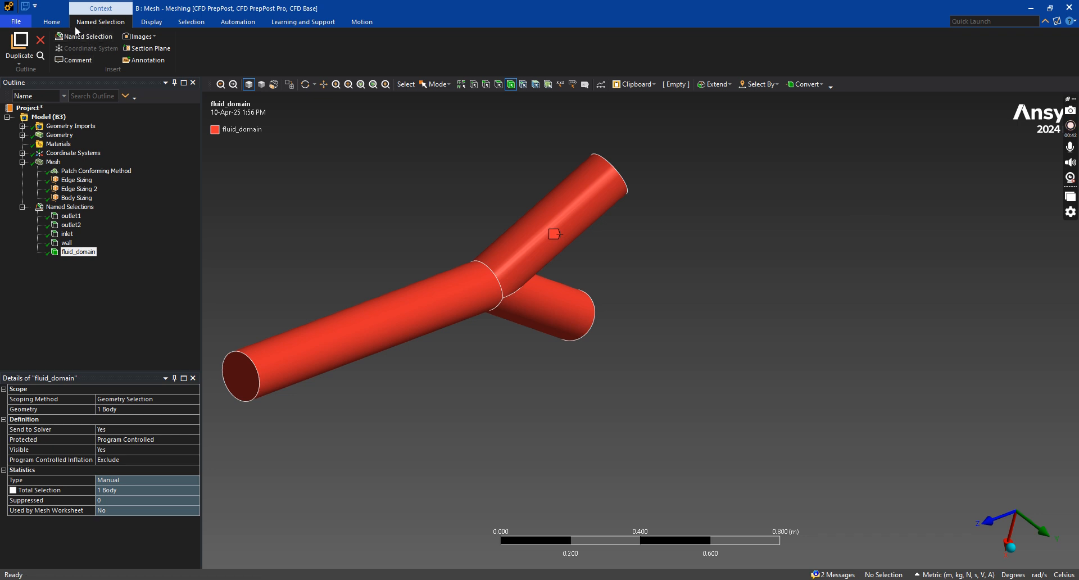
Select the project in the Meshing Outline and browse the ribbon tabs
{"action": "left_click", "coordinate": [36, 109]}
{"action": "left_click", "coordinate": [123, 22]}
{"action": "left_click", "coordinate": [51, 21]}
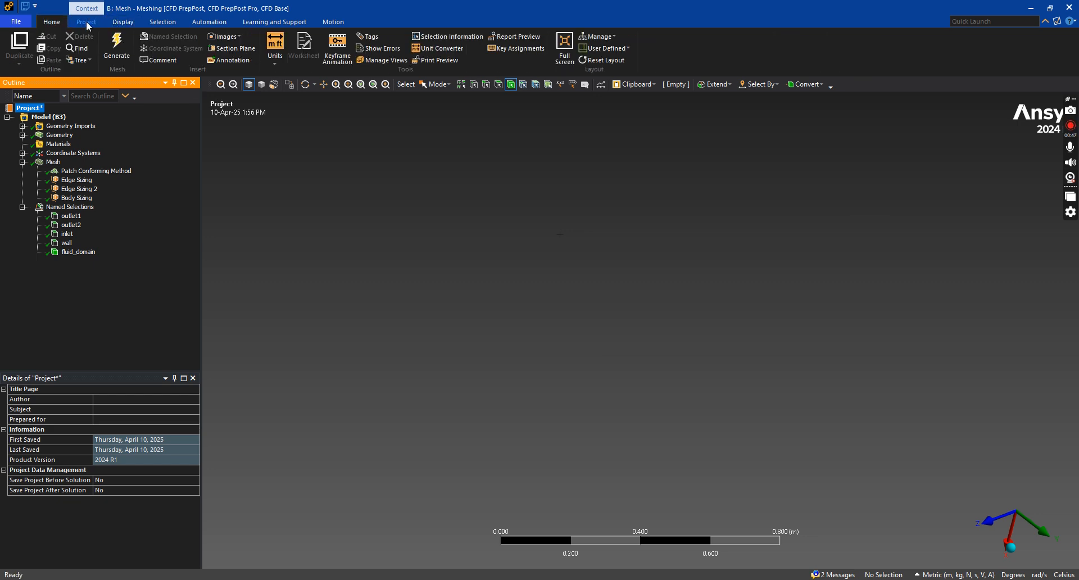
{"action": "left_click", "coordinate": [86, 22]}
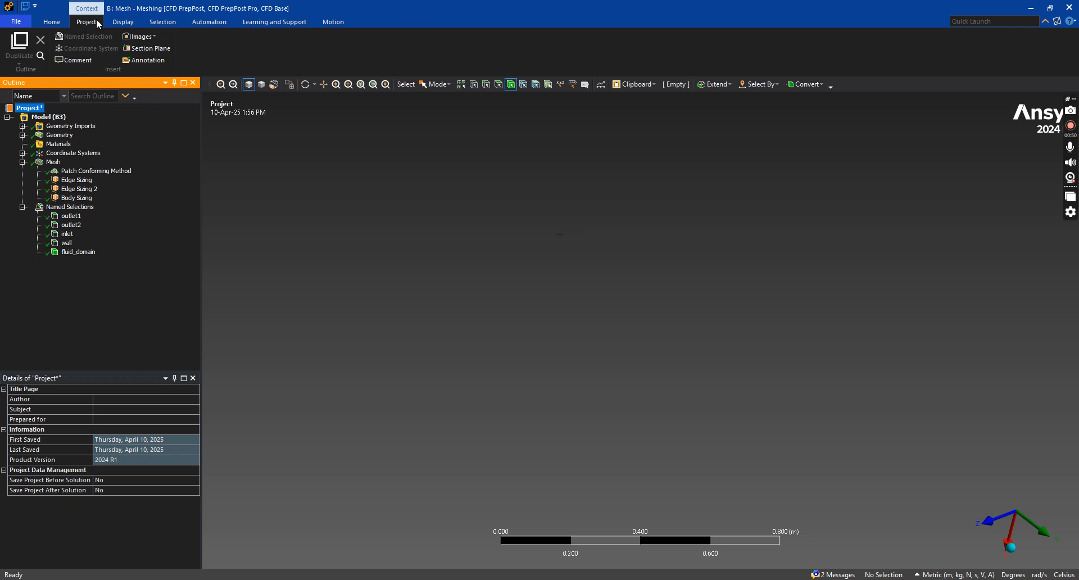
{"action": "left_click", "coordinate": [125, 23]}
Update the Y-pipe mesh, acknowledge the successful translation, and go back to Workbench
{"action": "left_click", "coordinate": [53, 162]}
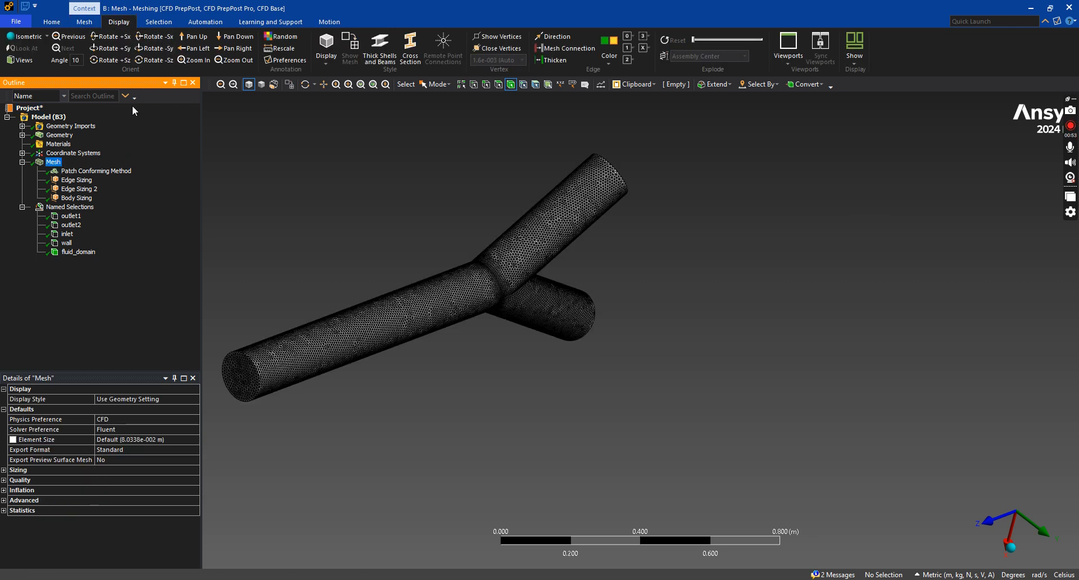
{"action": "left_click", "coordinate": [85, 21]}
{"action": "left_click", "coordinate": [113, 54]}
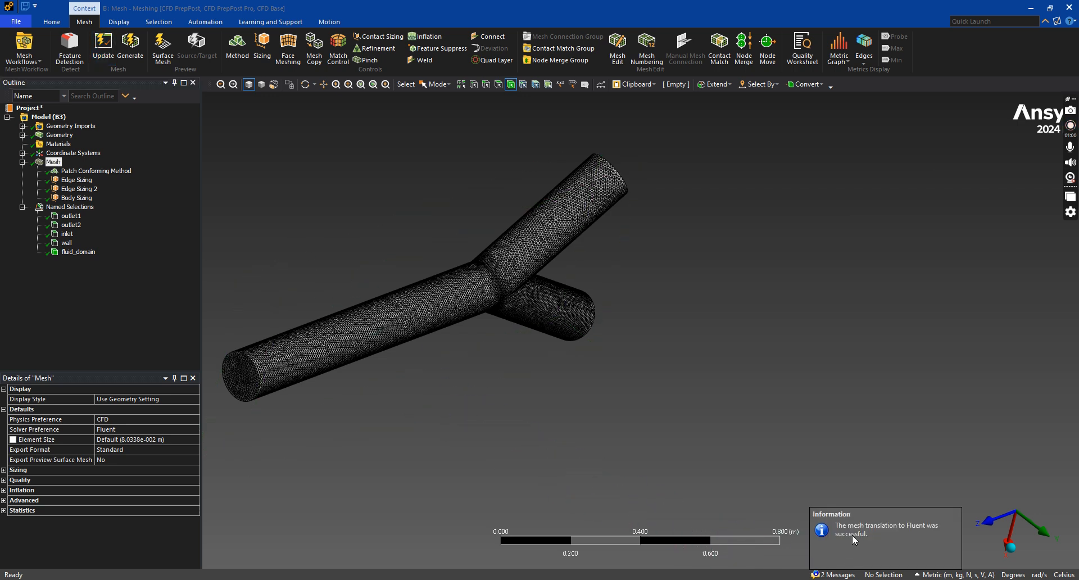
{"action": "left_click", "coordinate": [678, 511]}
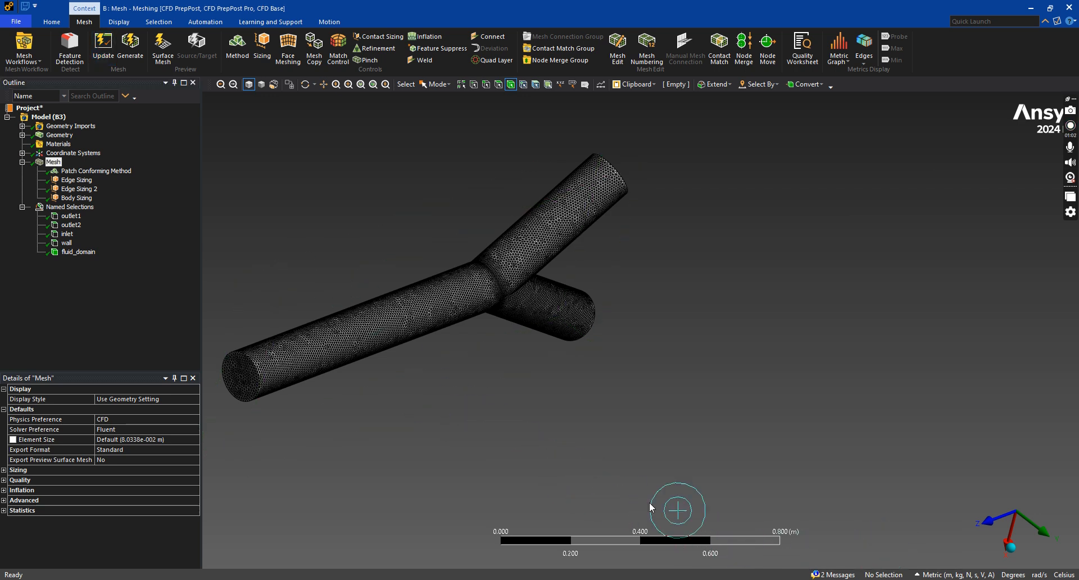
{"action": "left_click", "coordinate": [768, 498]}
{"action": "left_click", "coordinate": [737, 579]}
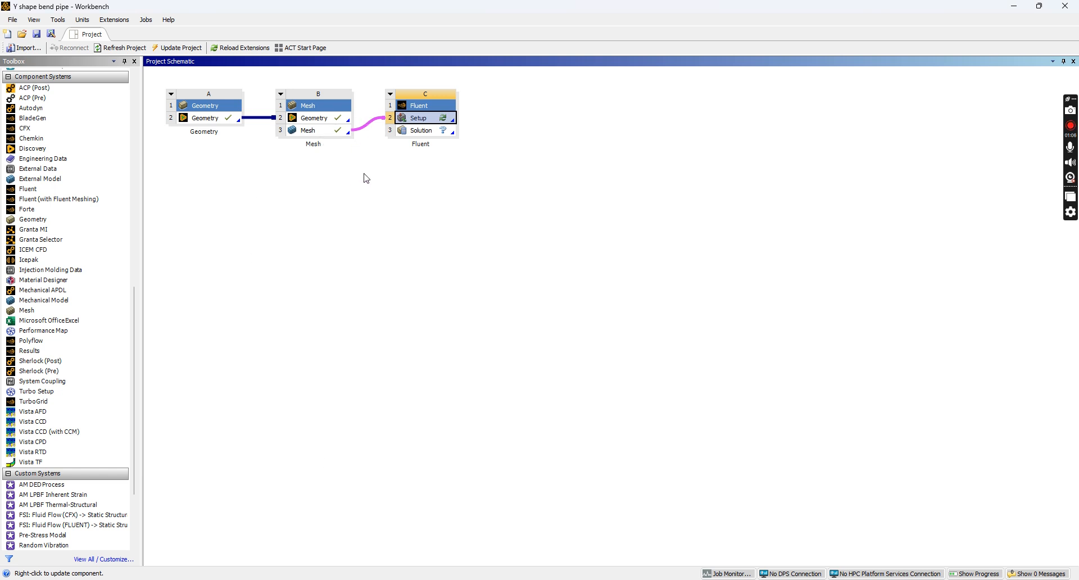
Start Fluent from the Setup cell with Double Precision enabled
{"action": "double_click", "coordinate": [416, 120]}
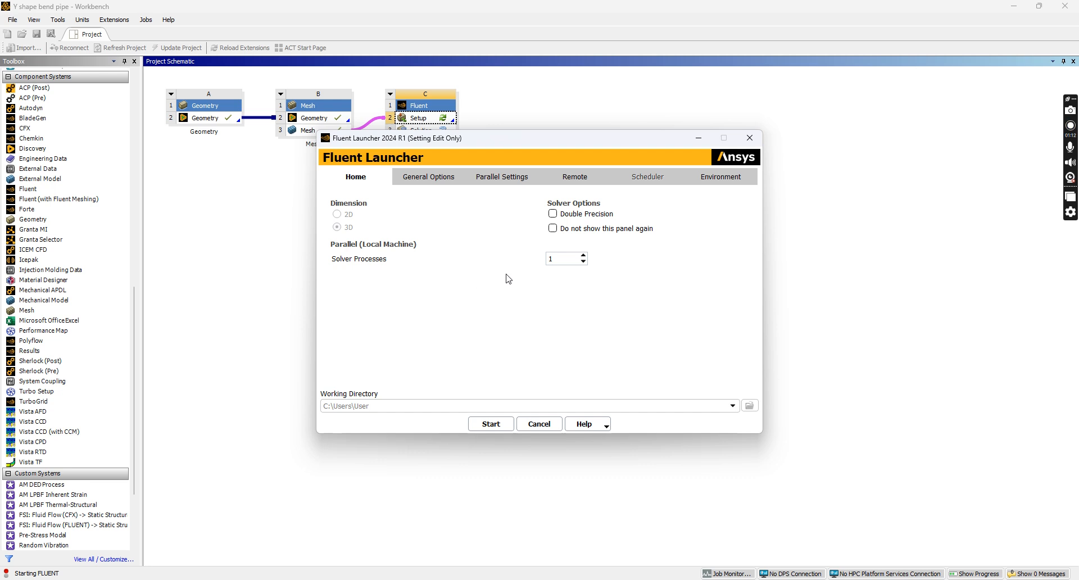
{"action": "left_click", "coordinate": [554, 214]}
{"action": "left_click", "coordinate": [487, 425]}
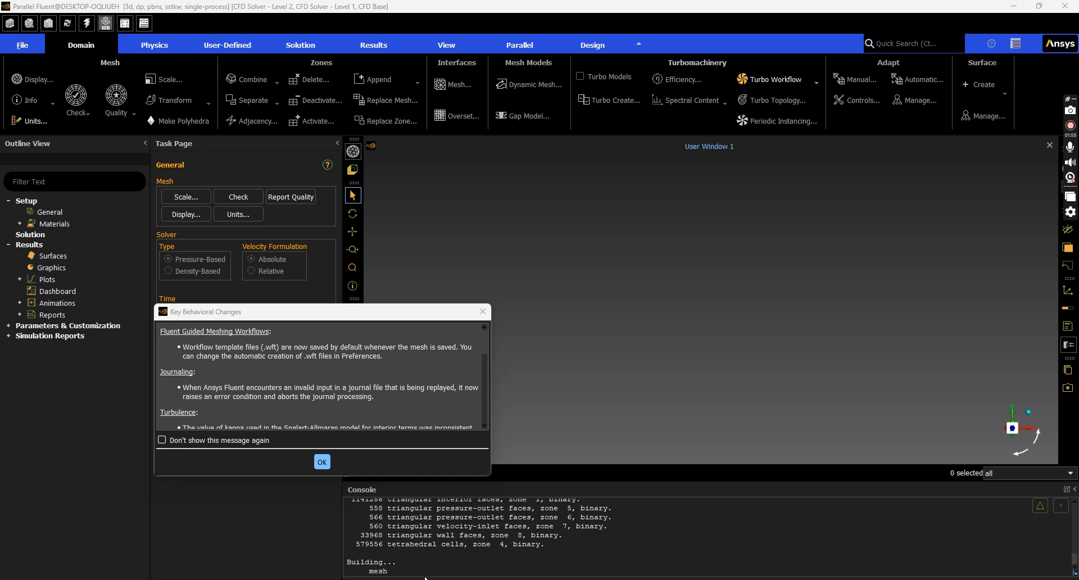
Dismiss the Key Behavioral Changes notice
{"action": "scroll", "coordinate": [427, 572], "scroll_direction": "up", "scroll_amount": 1}
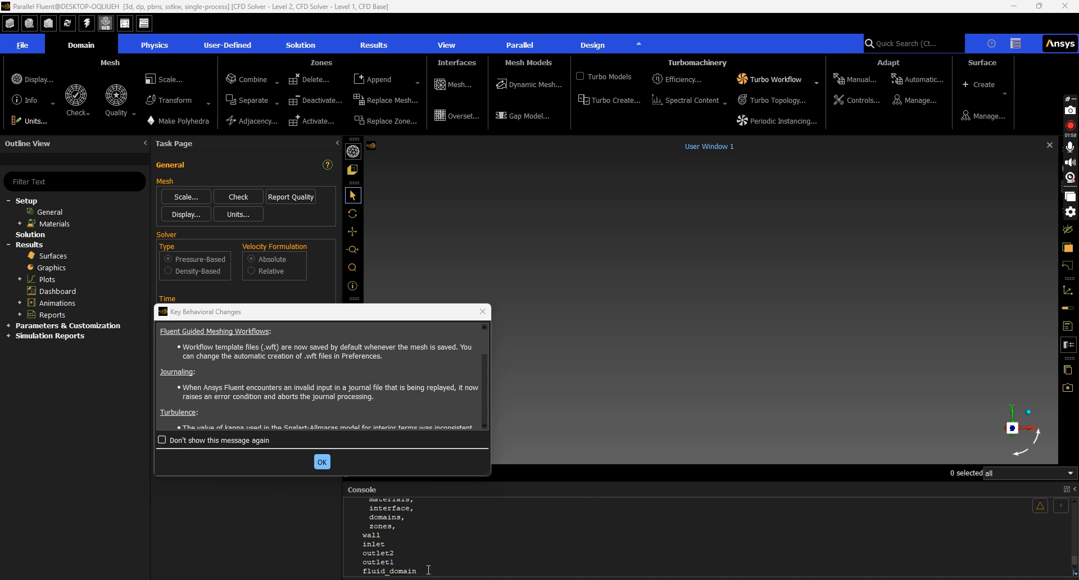
{"action": "scroll", "coordinate": [428, 565], "scroll_direction": "up", "scroll_amount": 2}
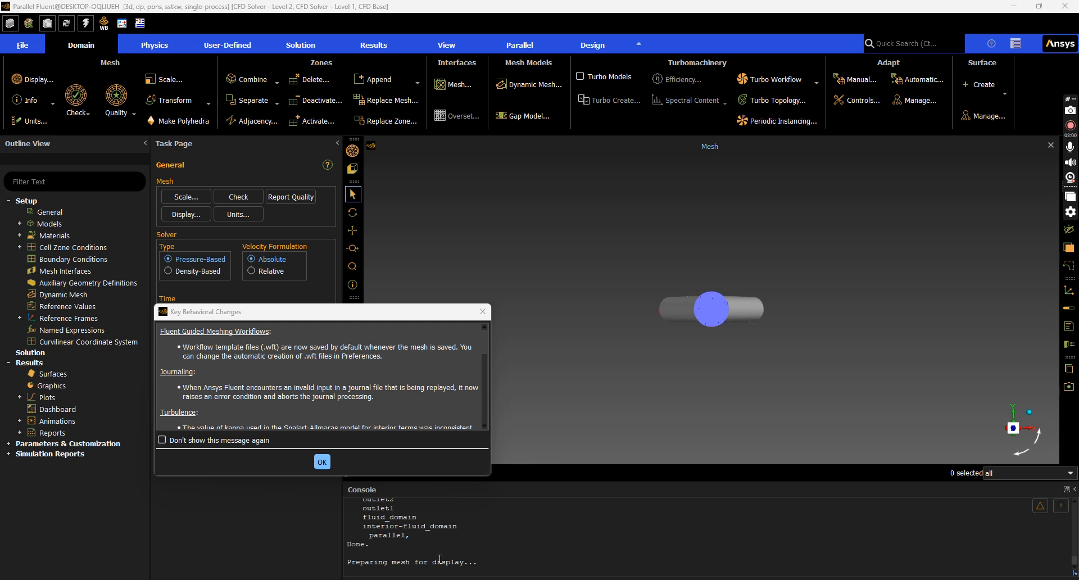
{"action": "scroll", "coordinate": [440, 560], "scroll_direction": "up", "scroll_amount": 3}
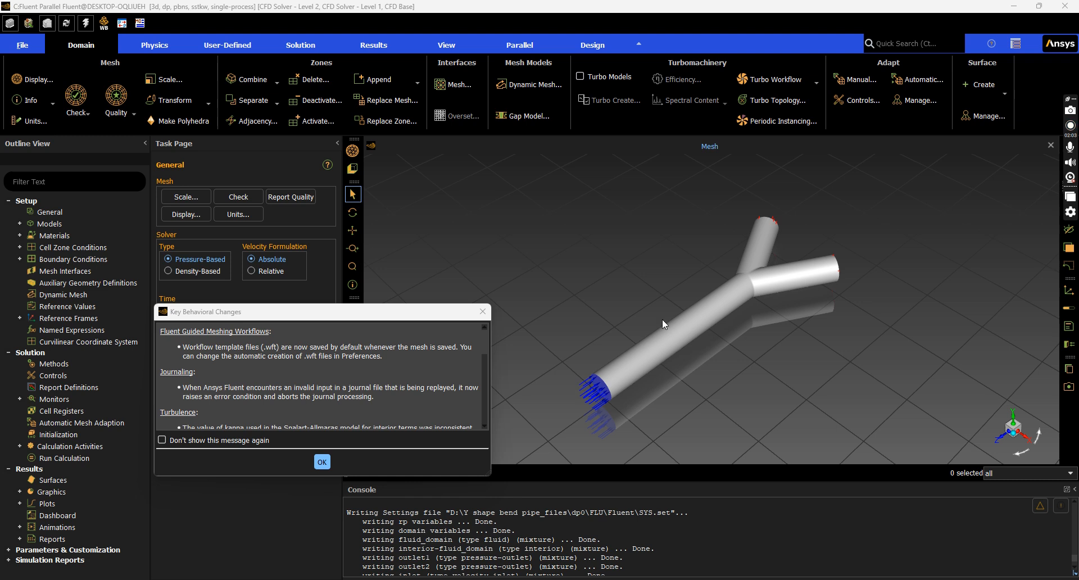
{"action": "left_click", "coordinate": [323, 461]}
Rotate the Y-pipe model to inspect its inlet and outlet markers
{"action": "left_click_drag", "start_coordinate": [547, 387], "coordinate": [515, 320]}
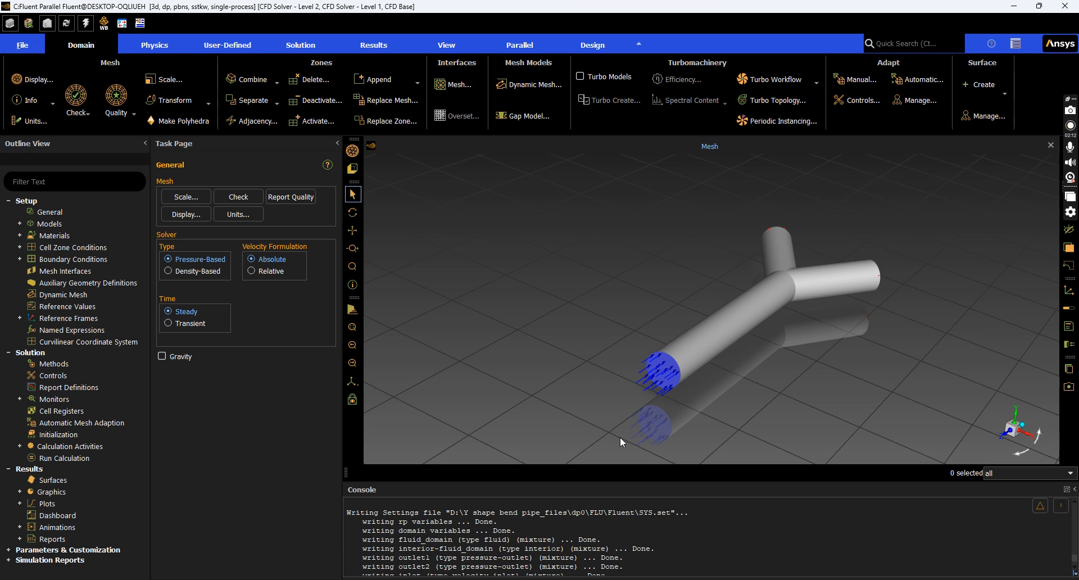
{"action": "left_click_drag", "start_coordinate": [621, 441], "coordinate": [580, 435]}
{"action": "left_click_drag", "start_coordinate": [729, 362], "coordinate": [555, 387]}
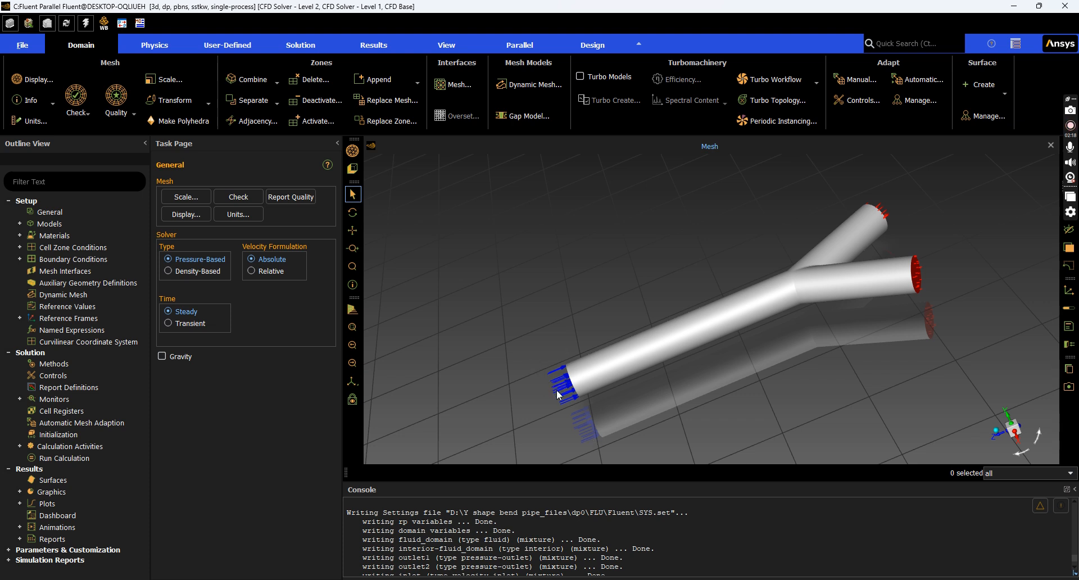
{"action": "left_click_drag", "start_coordinate": [689, 373], "coordinate": [754, 369]}
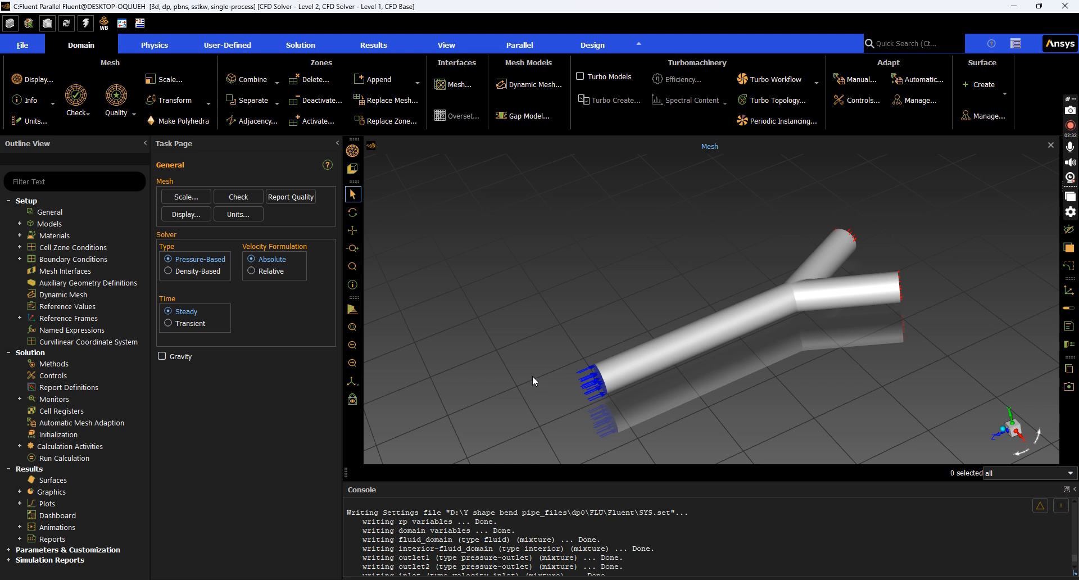
{"action": "key", "text": "alt+Tab"}
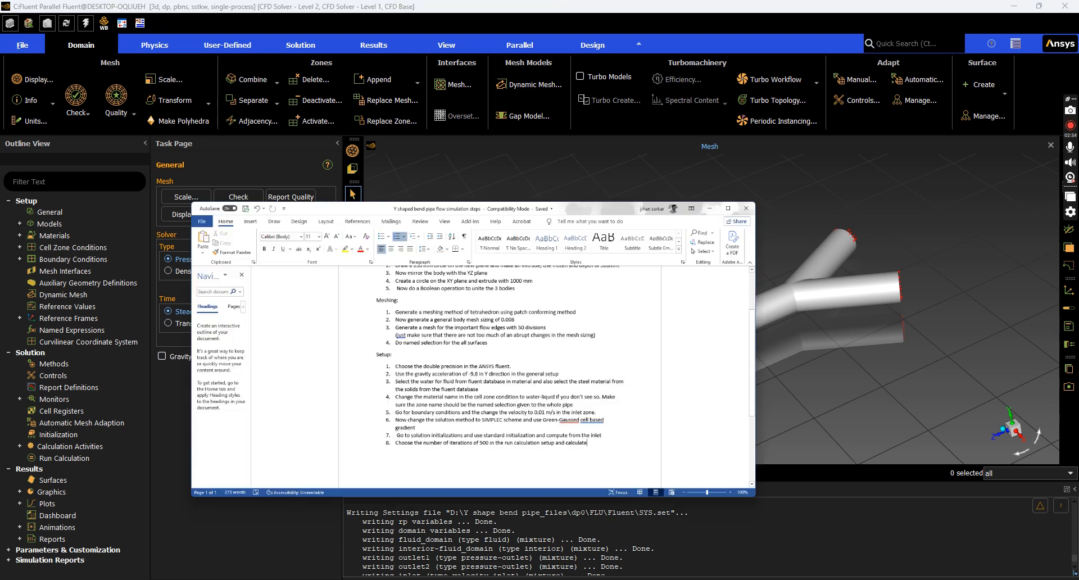
{"action": "left_click", "coordinate": [596, 396]}
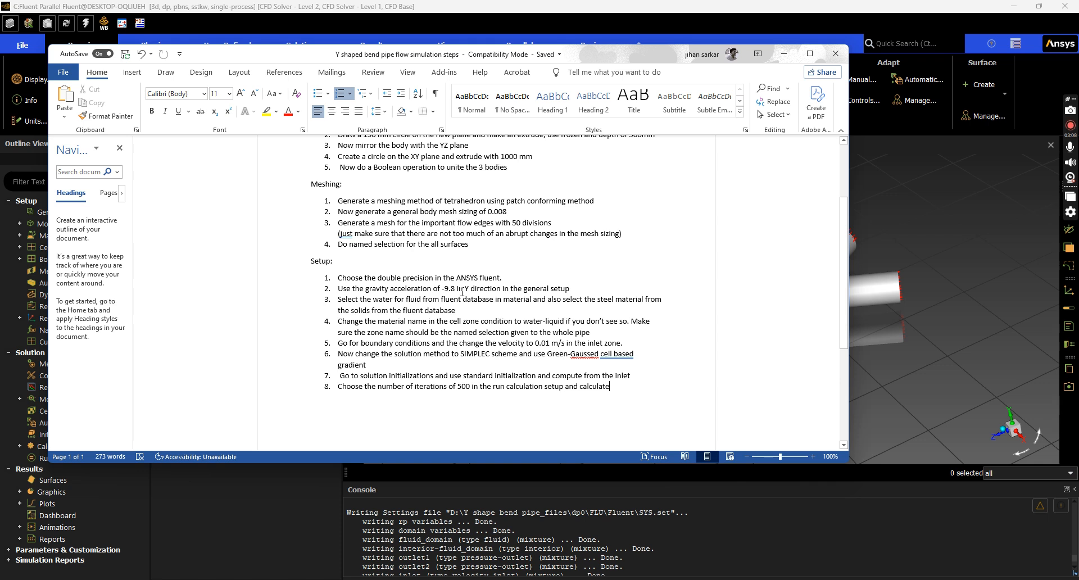
{"action": "left_click", "coordinate": [783, 53]}
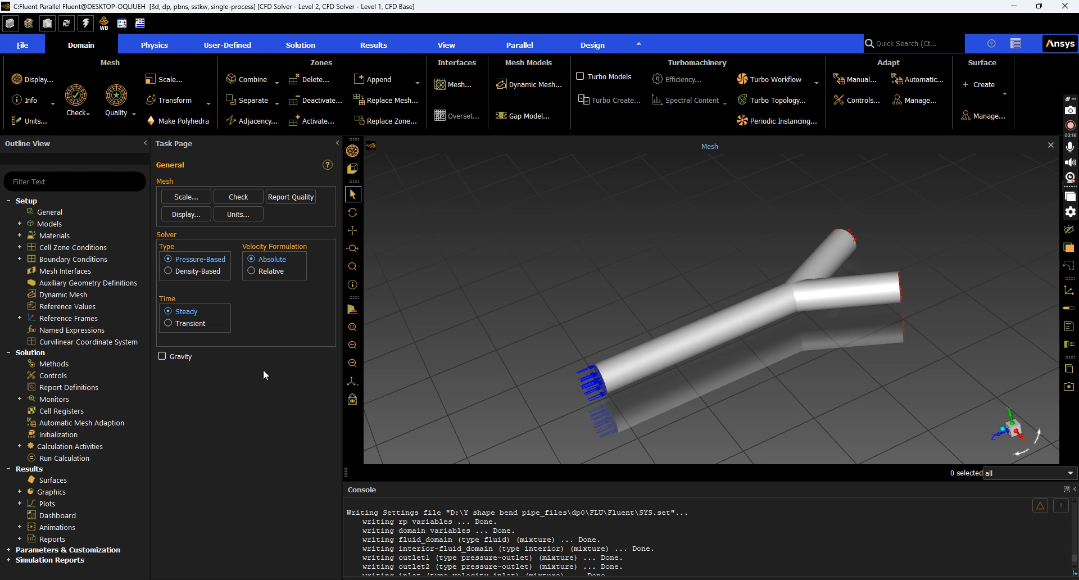
Enable gravity with a Y-direction acceleration of -9.8 m/s²
{"action": "left_click", "coordinate": [162, 356]}
{"action": "left_click", "coordinate": [209, 400]}
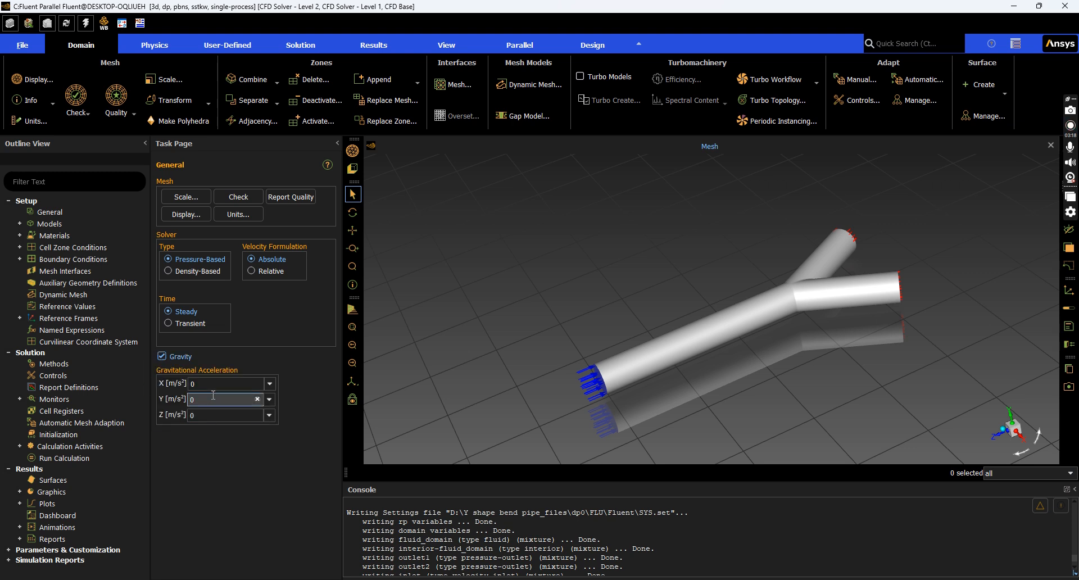
{"action": "key", "text": "BackSpace"}
{"action": "type", "text": "-908"}
{"action": "key", "text": "BackSpace"}
{"action": "type", "text": ".8"}
{"action": "middle_click_drag", "start_coordinate": [500, 403], "coordinate": [605, 374]}
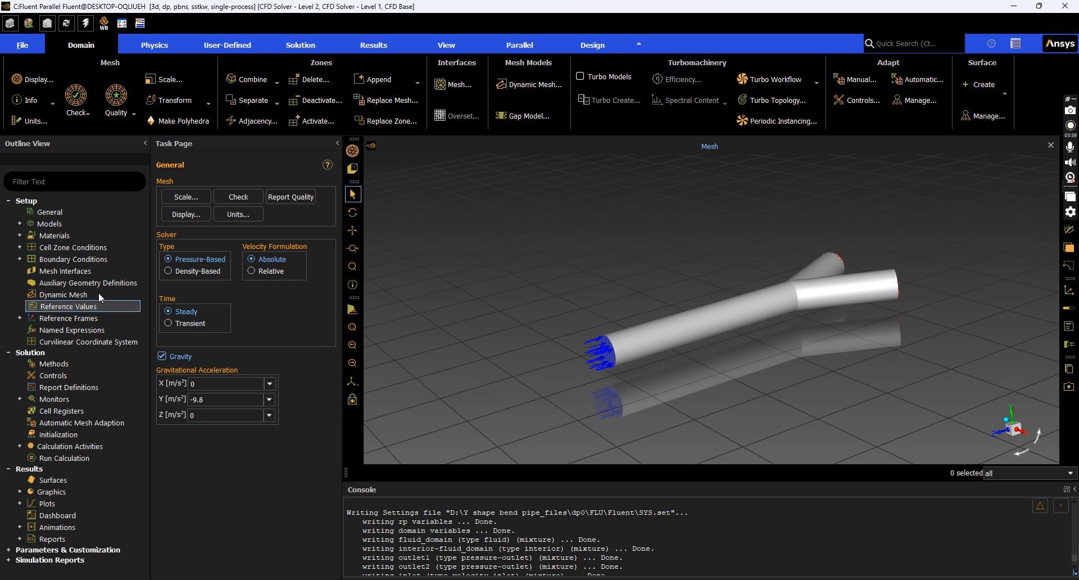
Open the fluid material air in the Create/Edit Materials dialog
{"action": "double_click", "coordinate": [52, 237]}
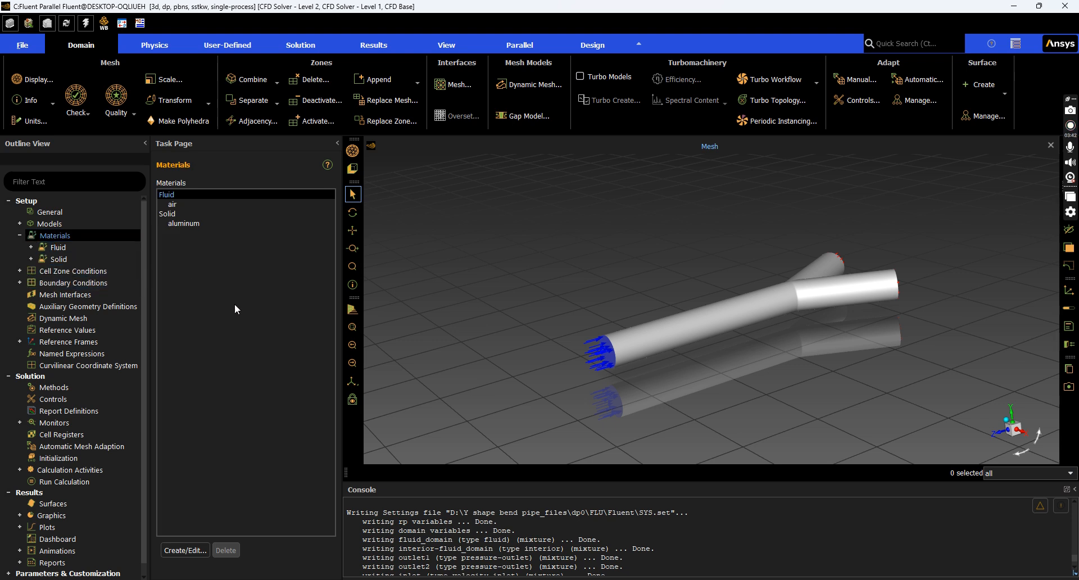
{"action": "key", "text": "alt+Tab"}
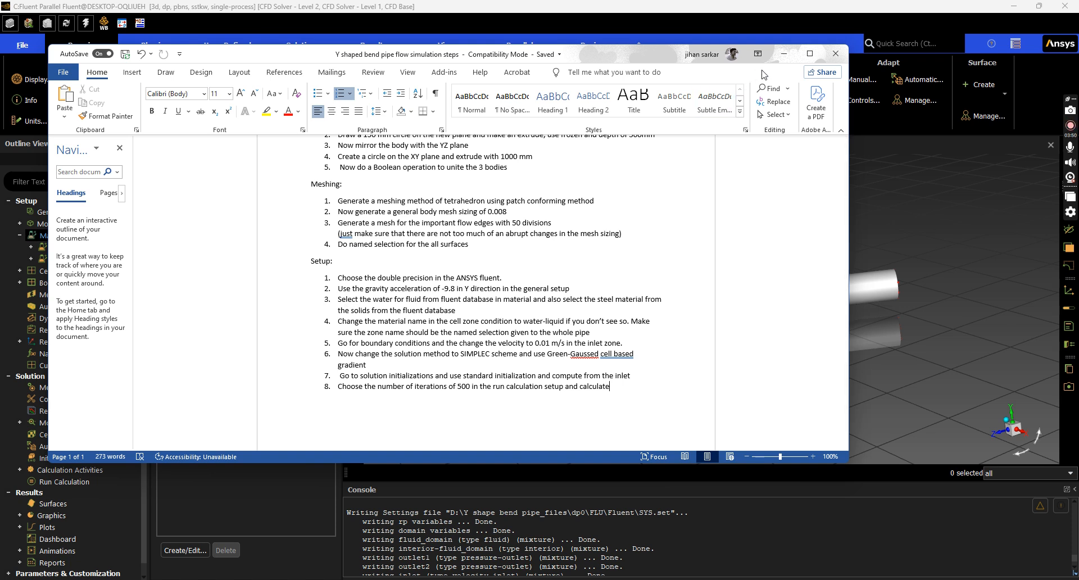
{"action": "left_click", "coordinate": [783, 56]}
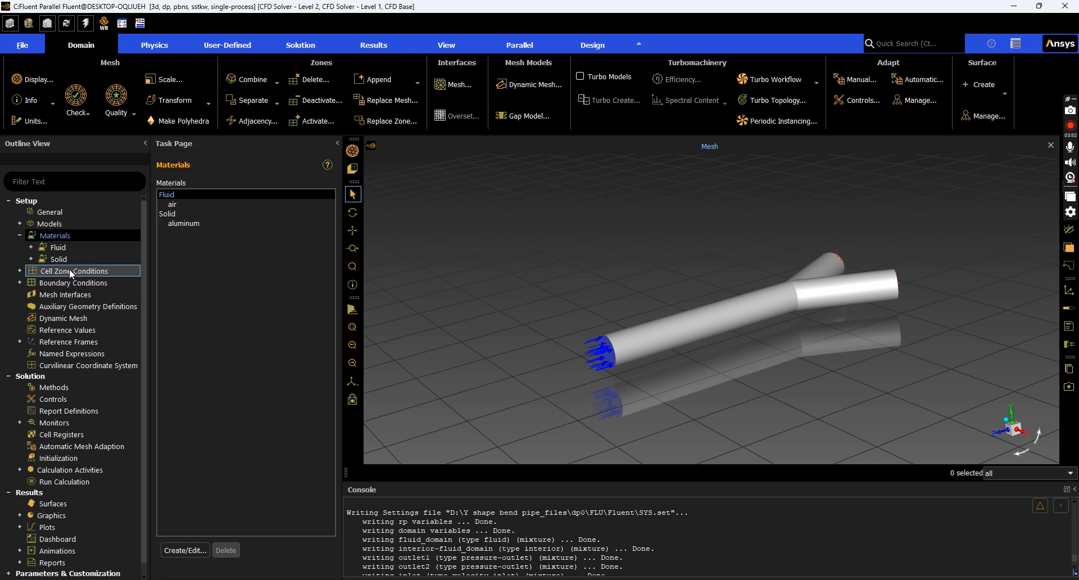
{"action": "left_click", "coordinate": [69, 251]}
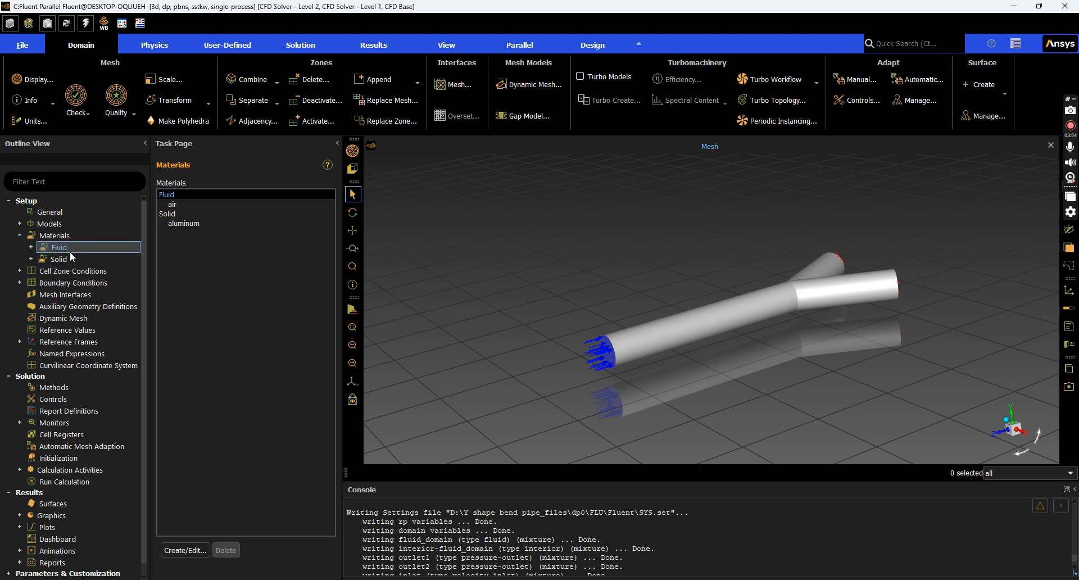
{"action": "double_click", "coordinate": [176, 197]}
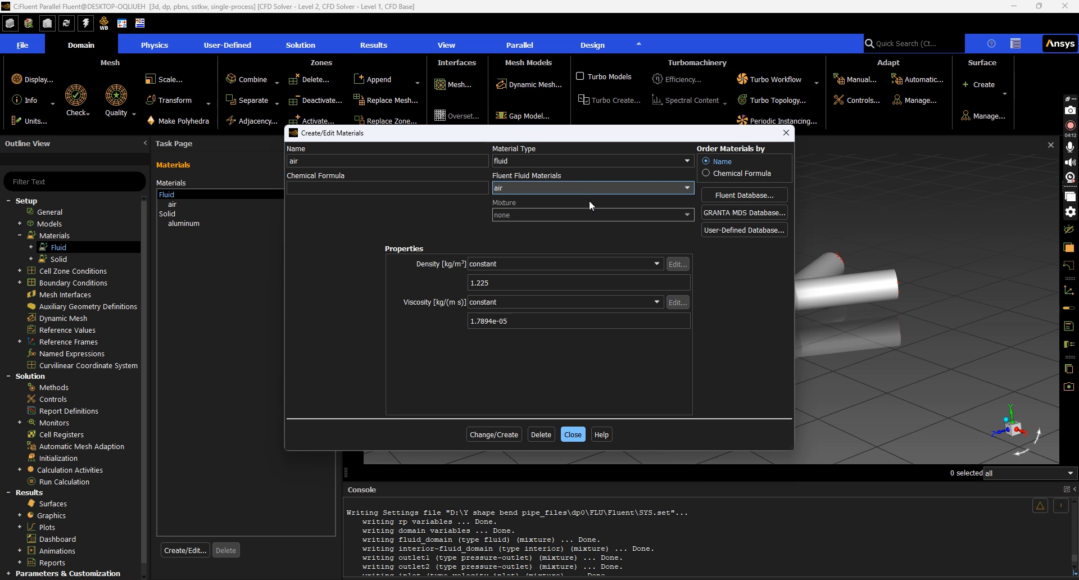
Copy water-liquid (h2o<l>) from the Fluent Database into the case's fluid materials
{"action": "left_click", "coordinate": [727, 196]}
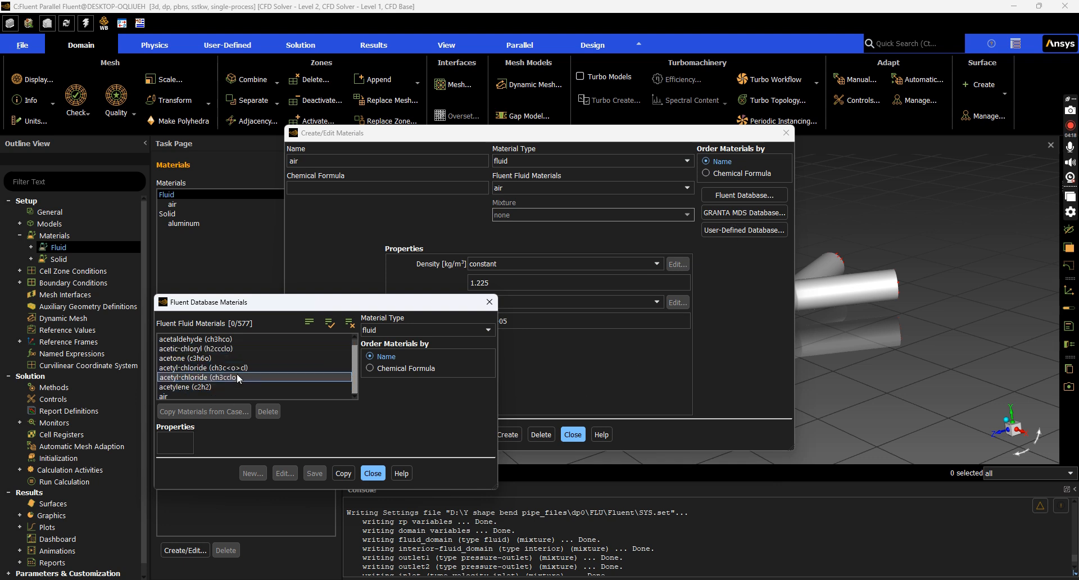
{"action": "scroll", "coordinate": [237, 374], "scroll_direction": "down", "scroll_amount": 6}
{"action": "scroll", "coordinate": [259, 360], "scroll_direction": "down", "scroll_amount": 10}
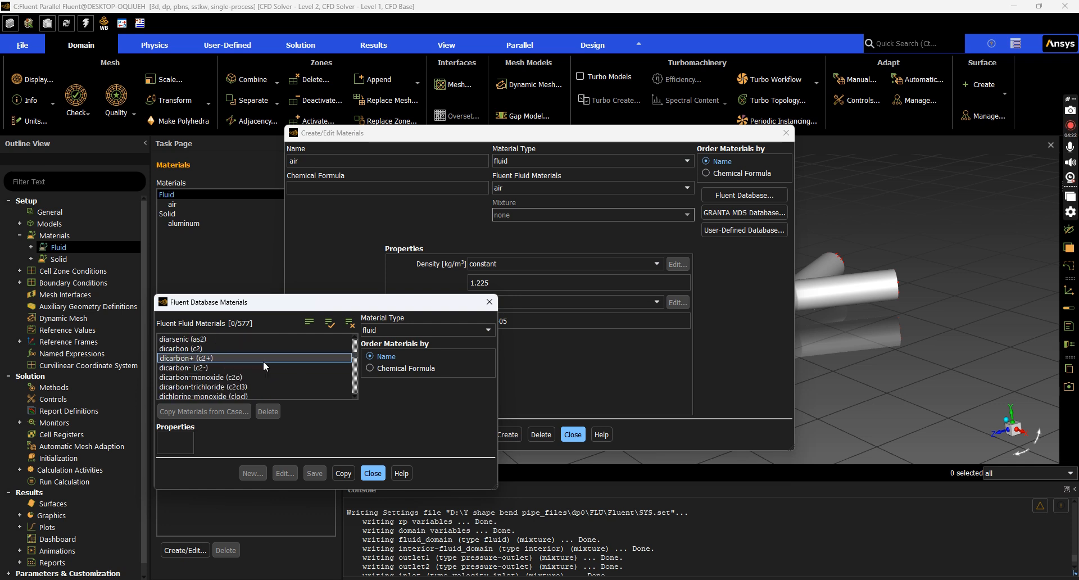
{"action": "scroll", "coordinate": [263, 361], "scroll_direction": "down", "scroll_amount": 10}
{"action": "scroll", "coordinate": [262, 362], "scroll_direction": "down", "scroll_amount": 15}
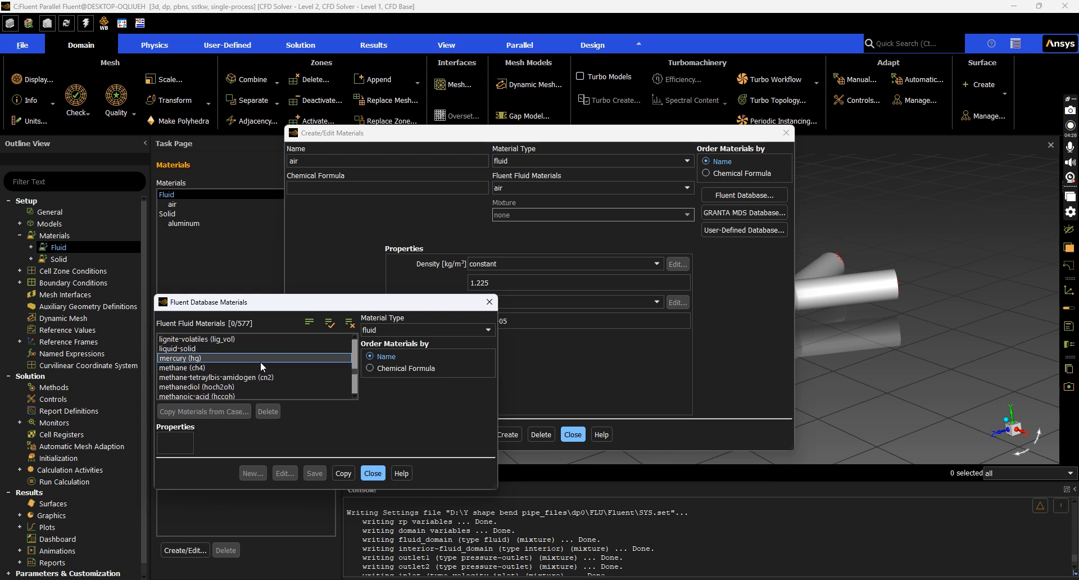
{"action": "scroll", "coordinate": [260, 362], "scroll_direction": "down", "scroll_amount": 15}
{"action": "scroll", "coordinate": [325, 367], "scroll_direction": "down", "scroll_amount": 15}
{"action": "scroll", "coordinate": [324, 366], "scroll_direction": "down", "scroll_amount": 12}
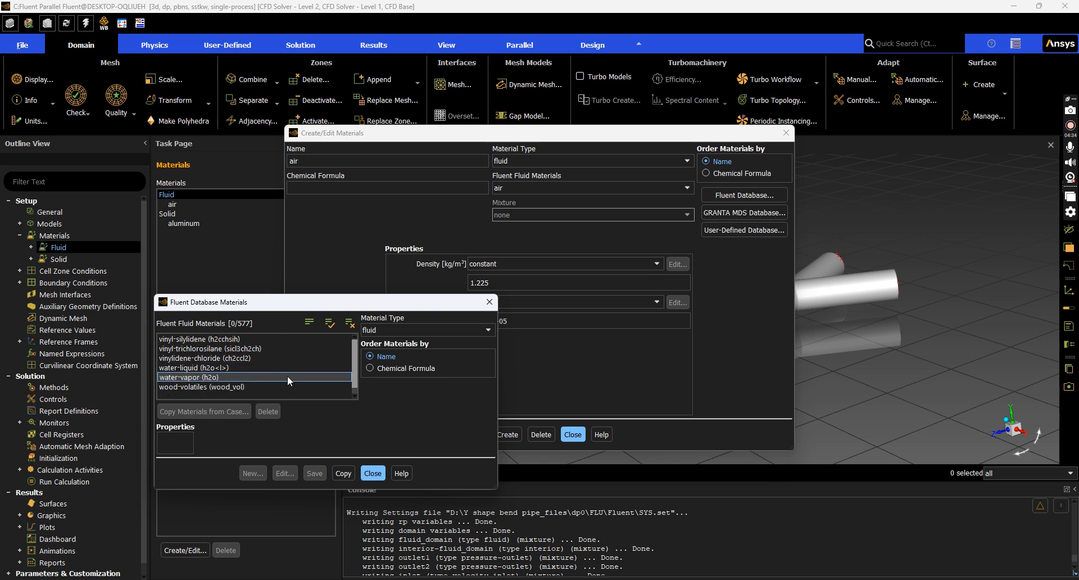
{"action": "left_click", "coordinate": [212, 367]}
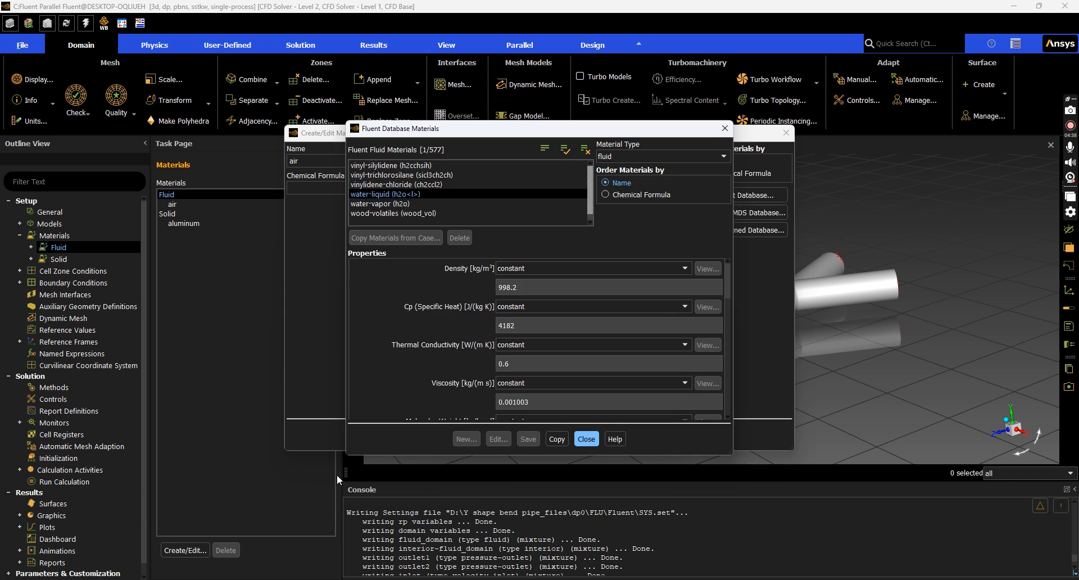
{"action": "left_click", "coordinate": [557, 439]}
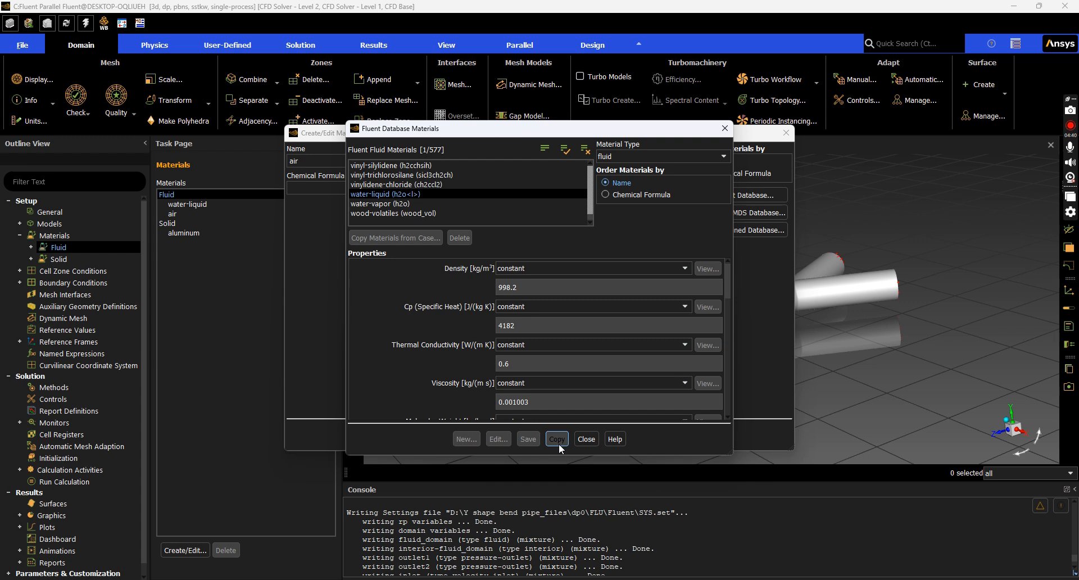
{"action": "left_click", "coordinate": [589, 442]}
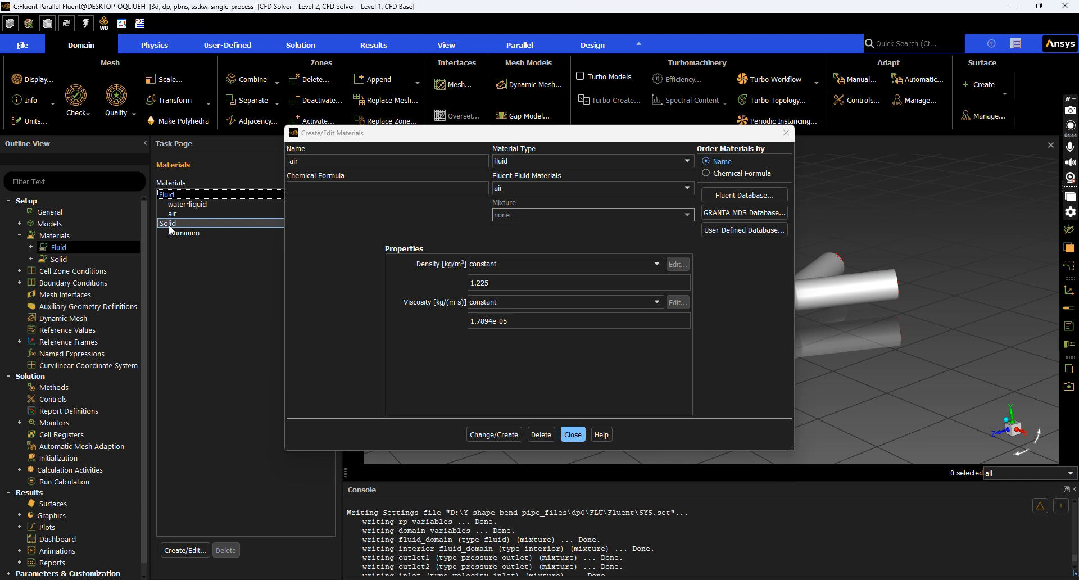
Select aluminum under Solid materials and set the material type to solid
{"action": "left_click", "coordinate": [170, 232]}
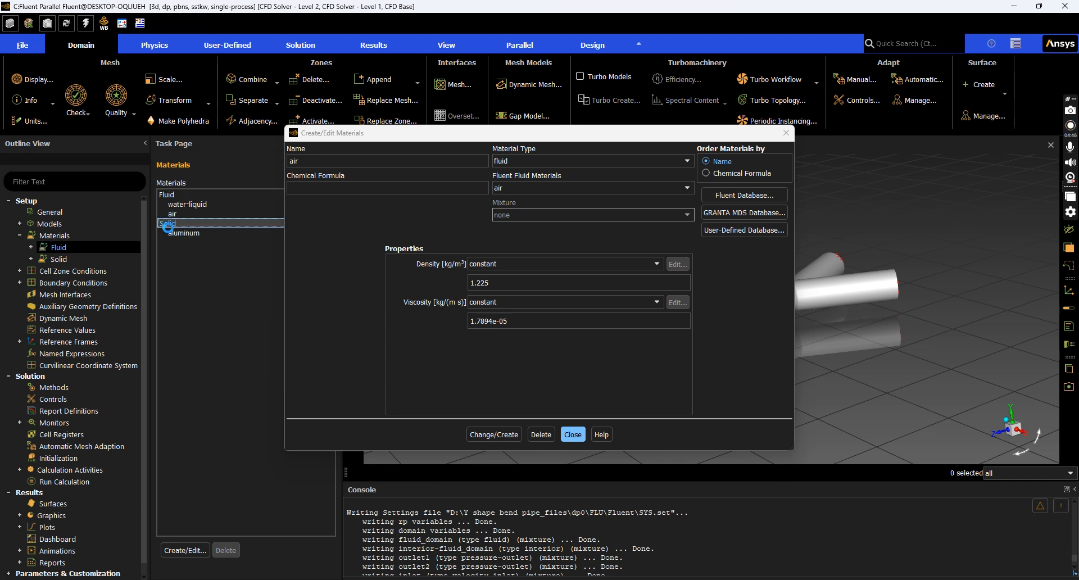
{"action": "left_click", "coordinate": [170, 222]}
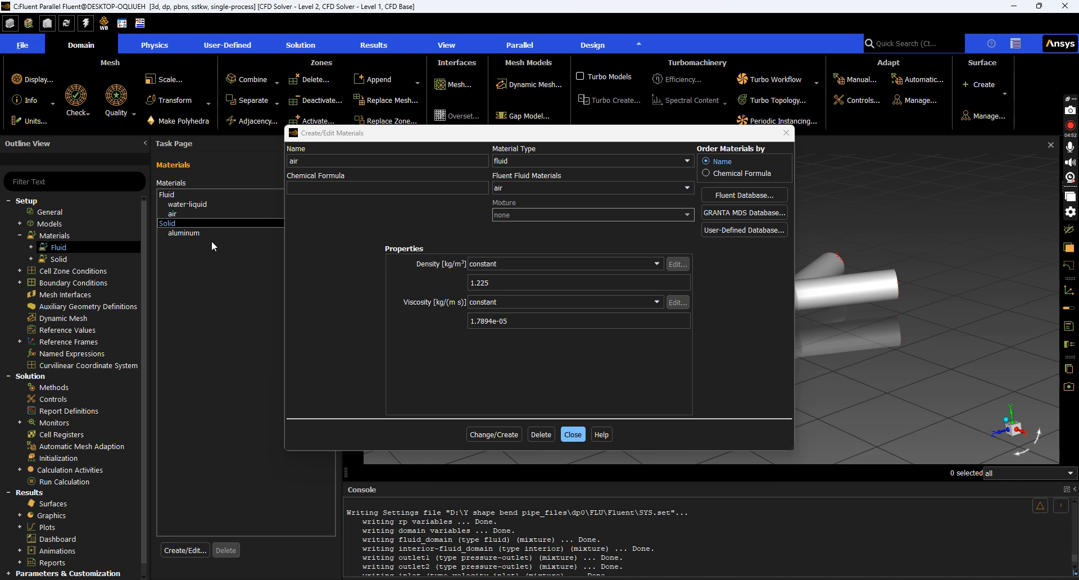
{"action": "left_click", "coordinate": [561, 157]}
{"action": "left_click", "coordinate": [556, 181]}
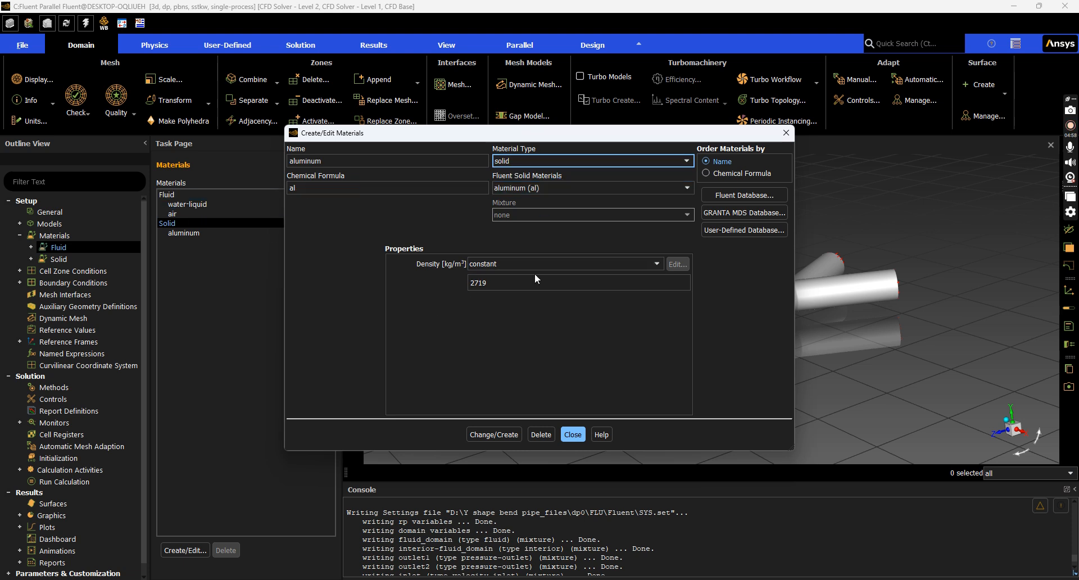
Copy steel from the Fluent Database's solid materials, then close both materials dialogs
{"action": "left_click", "coordinate": [721, 200]}
{"action": "left_click", "coordinate": [656, 157]}
{"action": "left_click", "coordinate": [653, 174]}
{"action": "scroll", "coordinate": [461, 205], "scroll_direction": "up", "scroll_amount": 3}
{"action": "scroll", "coordinate": [456, 205], "scroll_direction": "down", "scroll_amount": 3}
{"action": "left_click", "coordinate": [388, 195]}
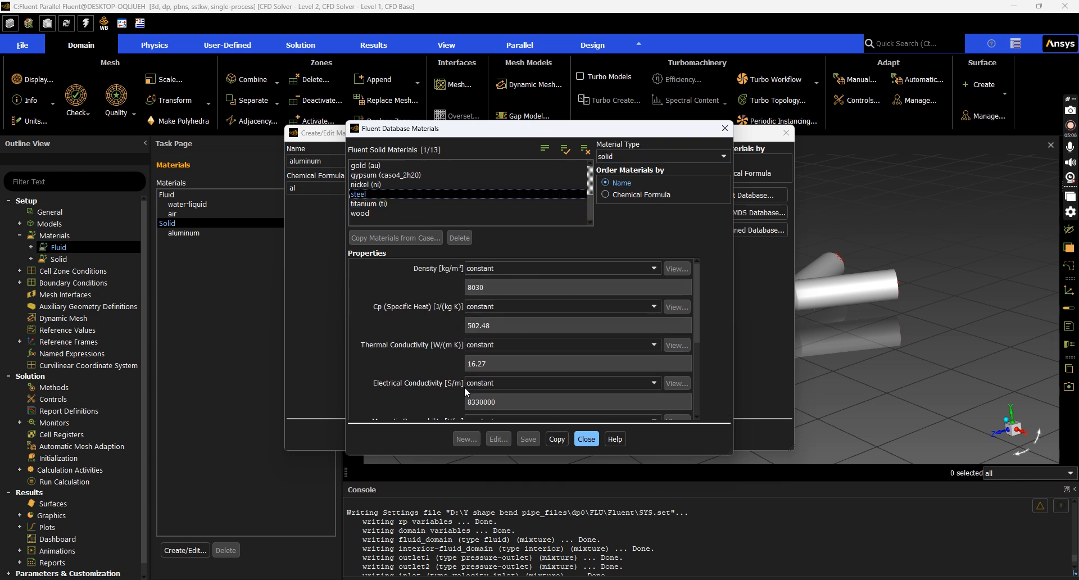
{"action": "left_click", "coordinate": [555, 439]}
{"action": "left_click", "coordinate": [585, 439]}
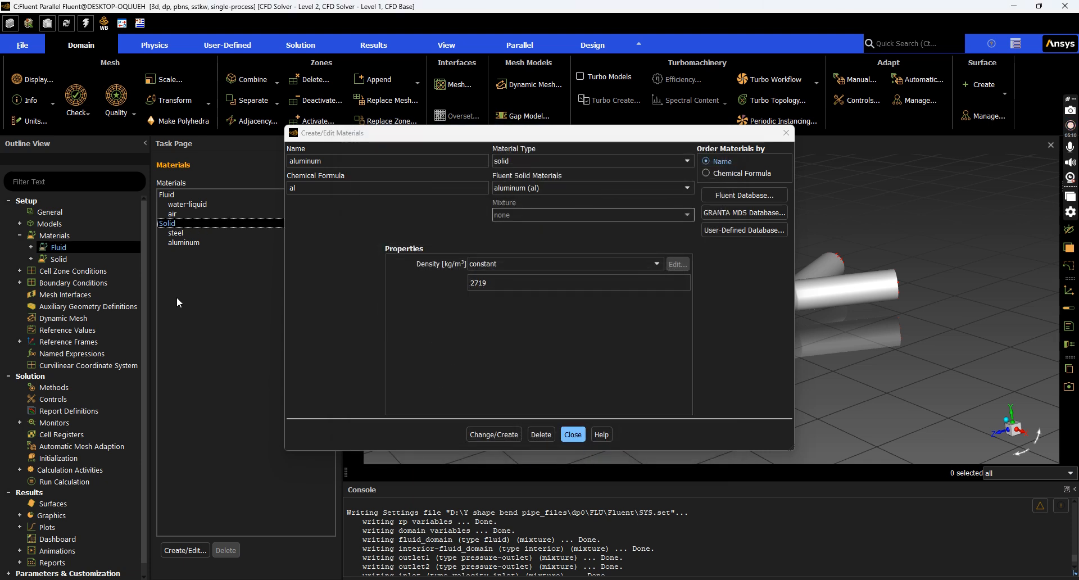
{"action": "left_click", "coordinate": [582, 438]}
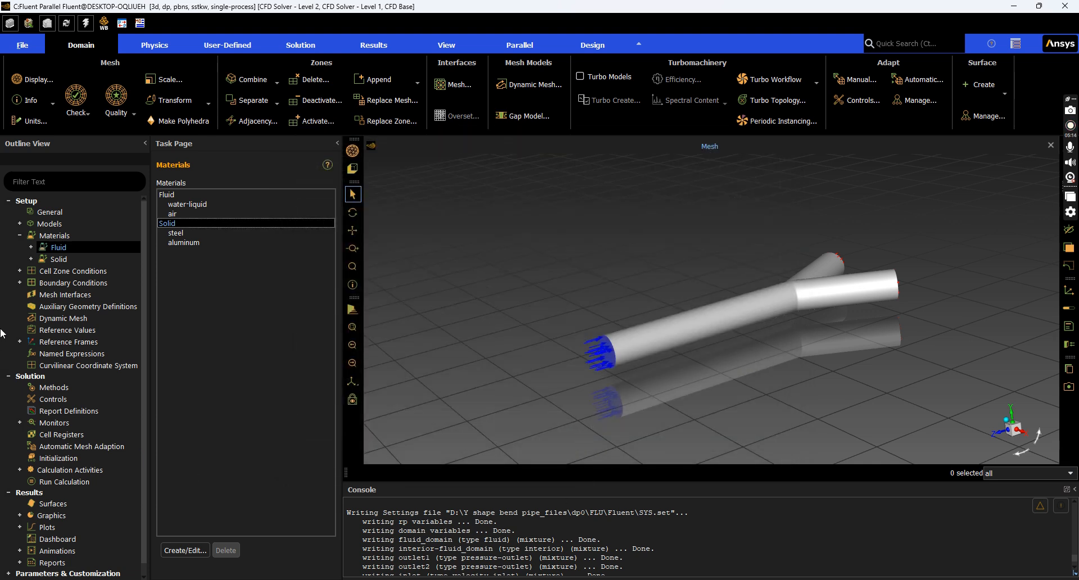
Set the fluid_domain cell zone material to water-liquid and apply it
{"action": "double_click", "coordinate": [52, 272]}
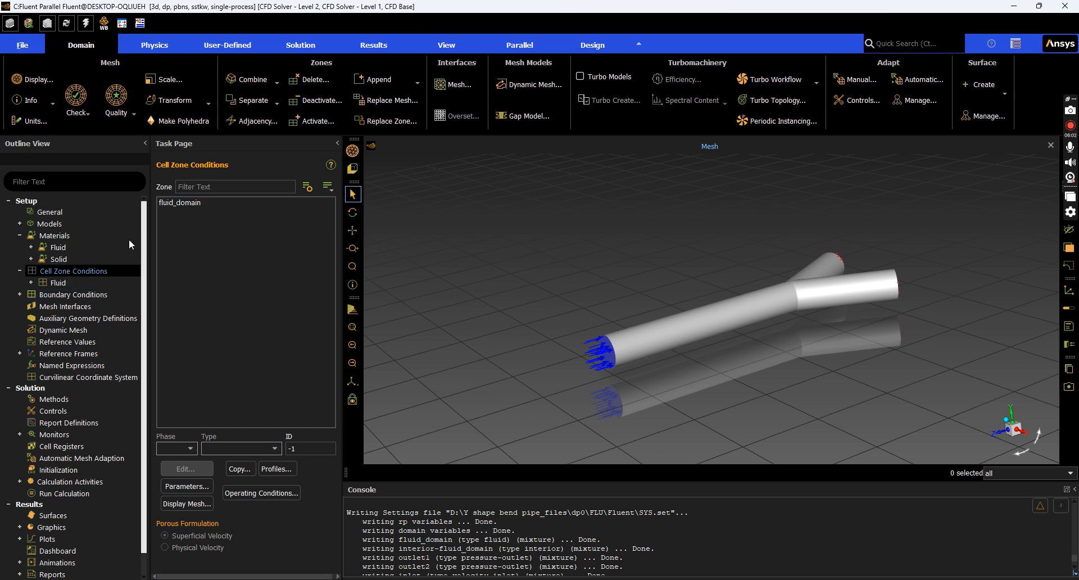
{"action": "double_click", "coordinate": [93, 280]}
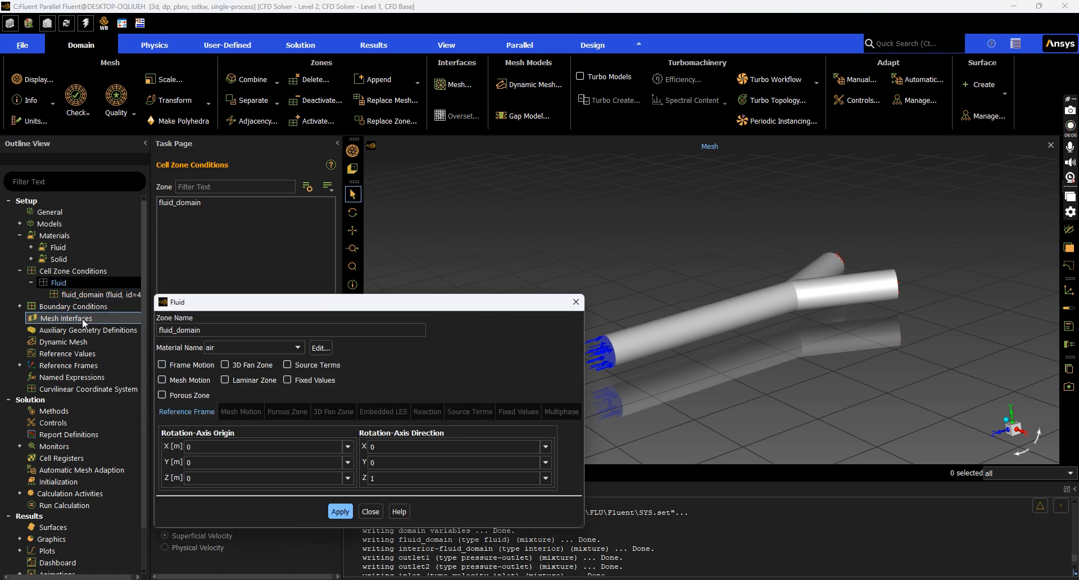
{"action": "left_click", "coordinate": [251, 346]}
{"action": "left_click", "coordinate": [251, 360]}
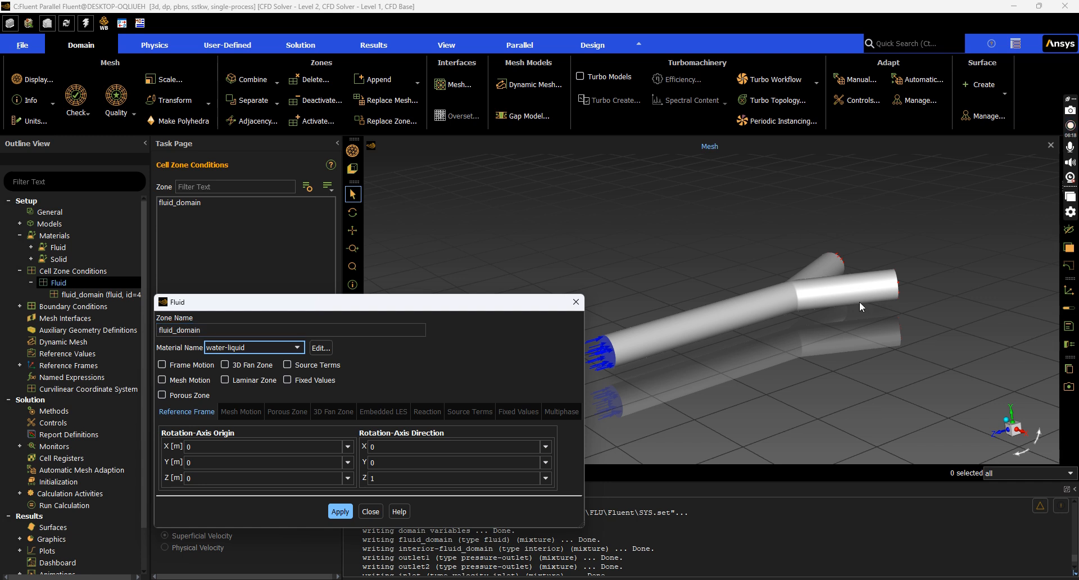
{"action": "left_click", "coordinate": [339, 511]}
{"action": "left_click", "coordinate": [369, 513]}
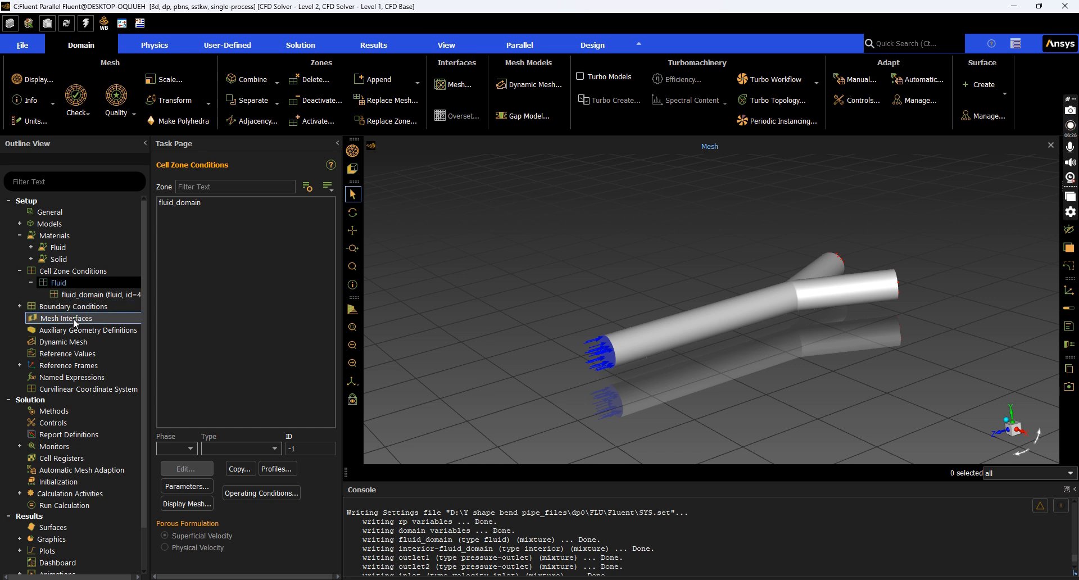
{"action": "left_click", "coordinate": [531, 579]}
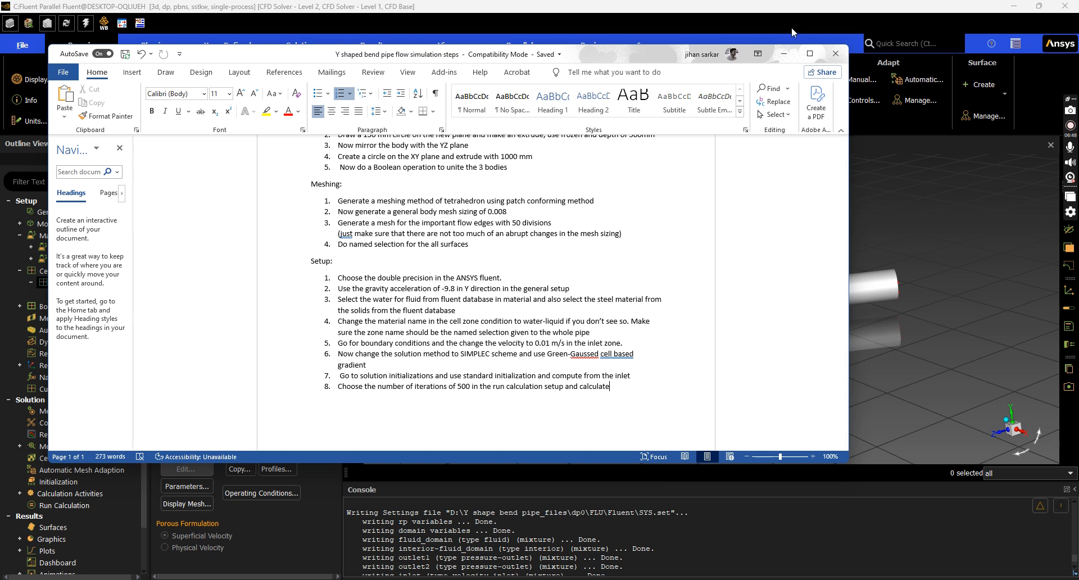
{"action": "left_click", "coordinate": [783, 53]}
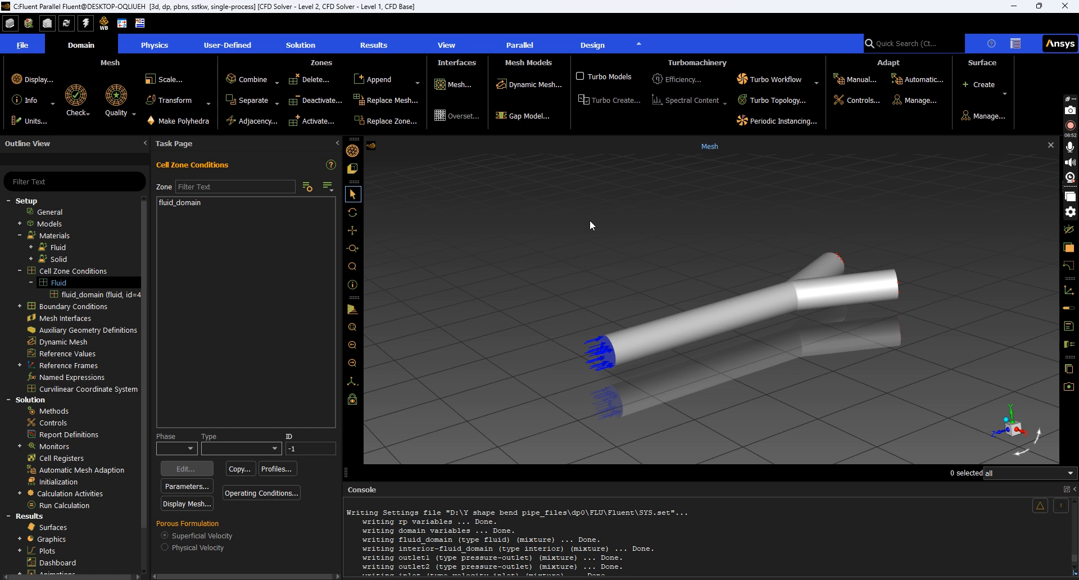
Set the inlet's velocity magnitude to 0.01 m/s and apply it
{"action": "double_click", "coordinate": [32, 306]}
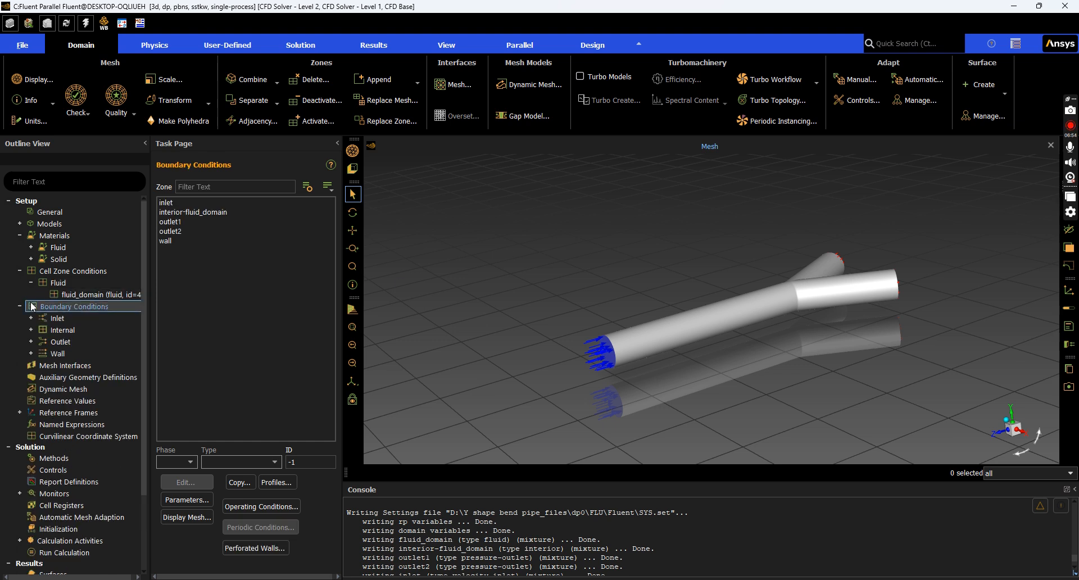
{"action": "double_click", "coordinate": [39, 318]}
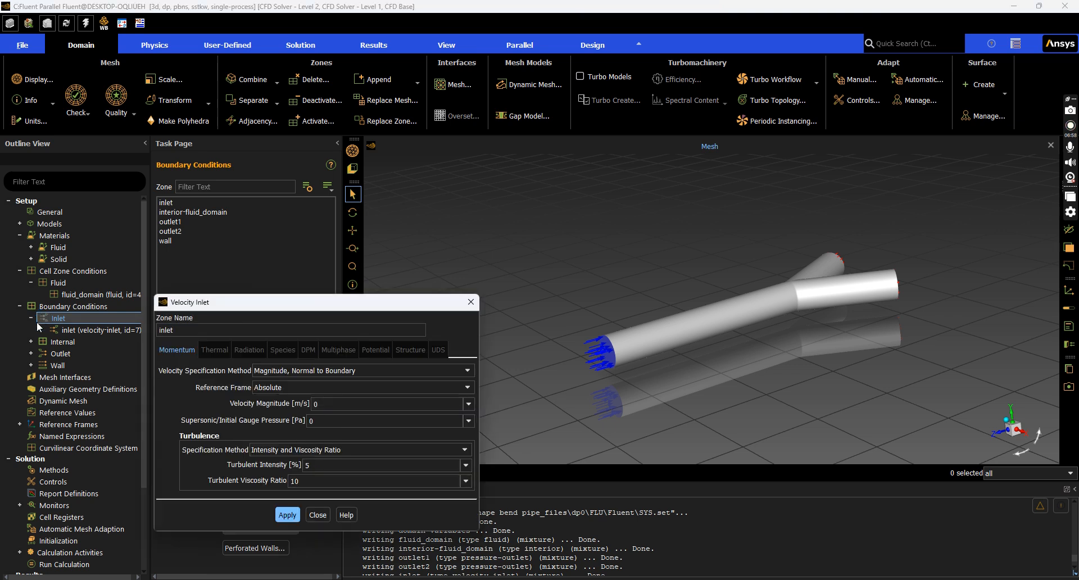
{"action": "left_click_drag", "start_coordinate": [417, 310], "coordinate": [414, 202]}
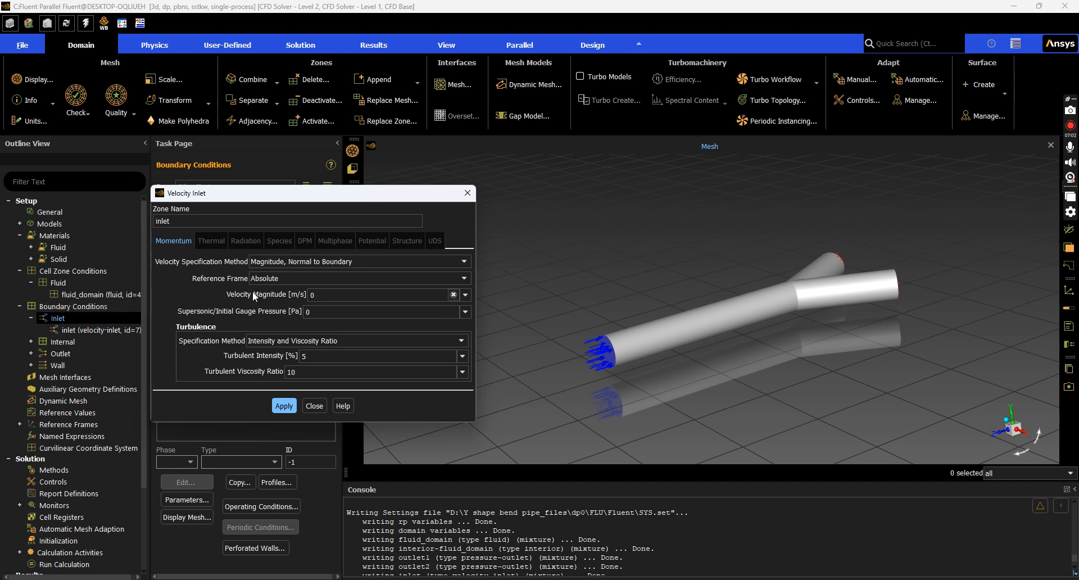
{"action": "left_click", "coordinate": [325, 302]}
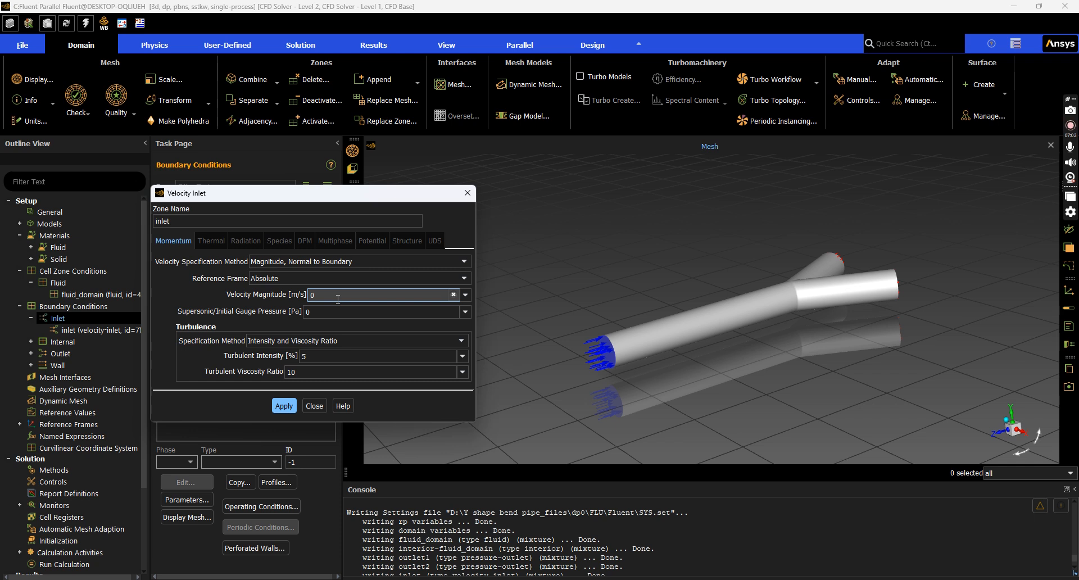
{"action": "key", "text": "BackSpace"}
{"action": "type", "text": "0.01"}
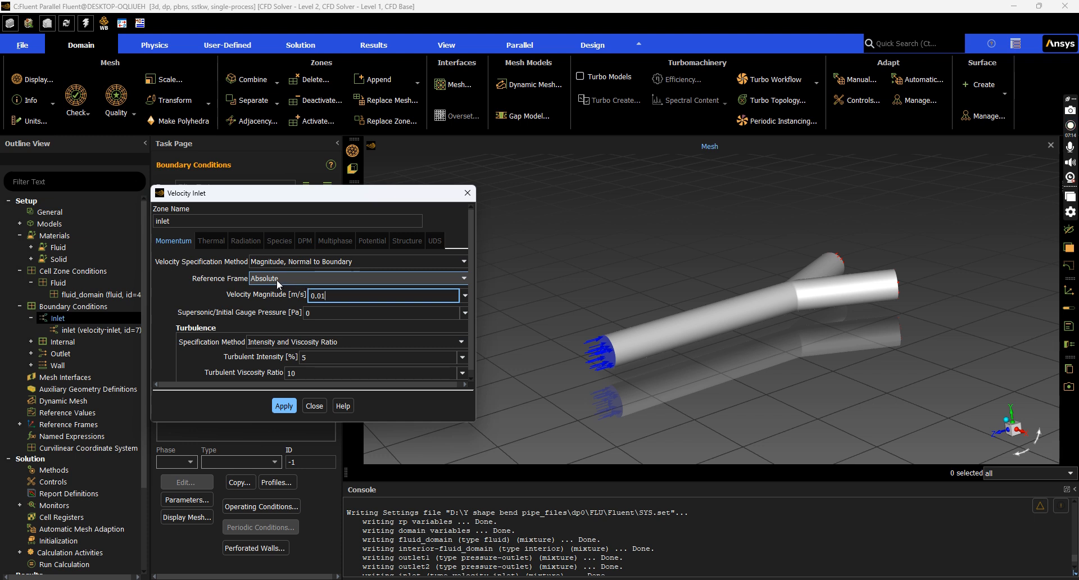
{"action": "left_click", "coordinate": [278, 408]}
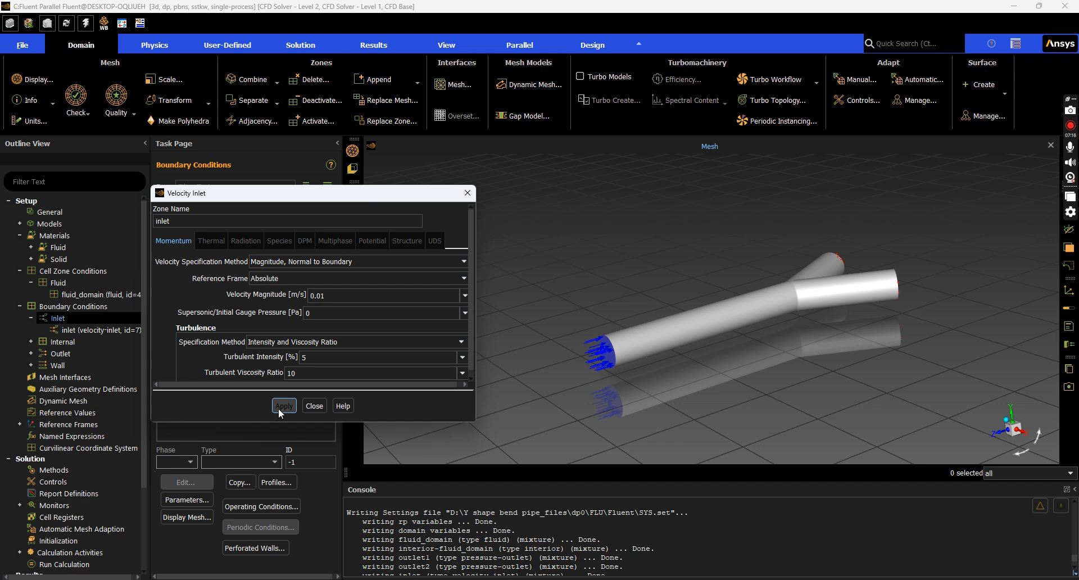
{"action": "left_click", "coordinate": [314, 405]}
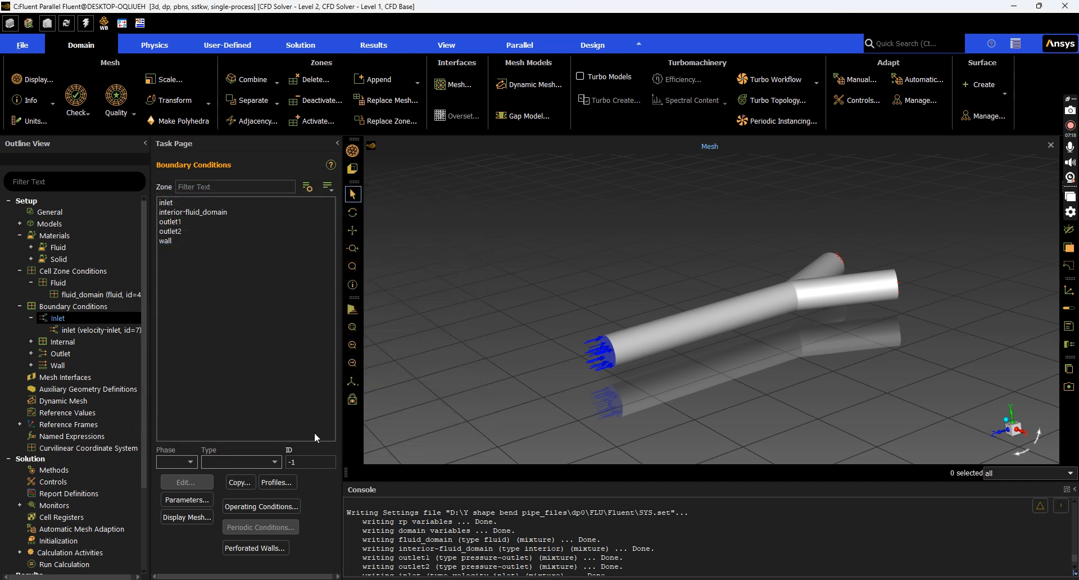
{"action": "double_click", "coordinate": [75, 353]}
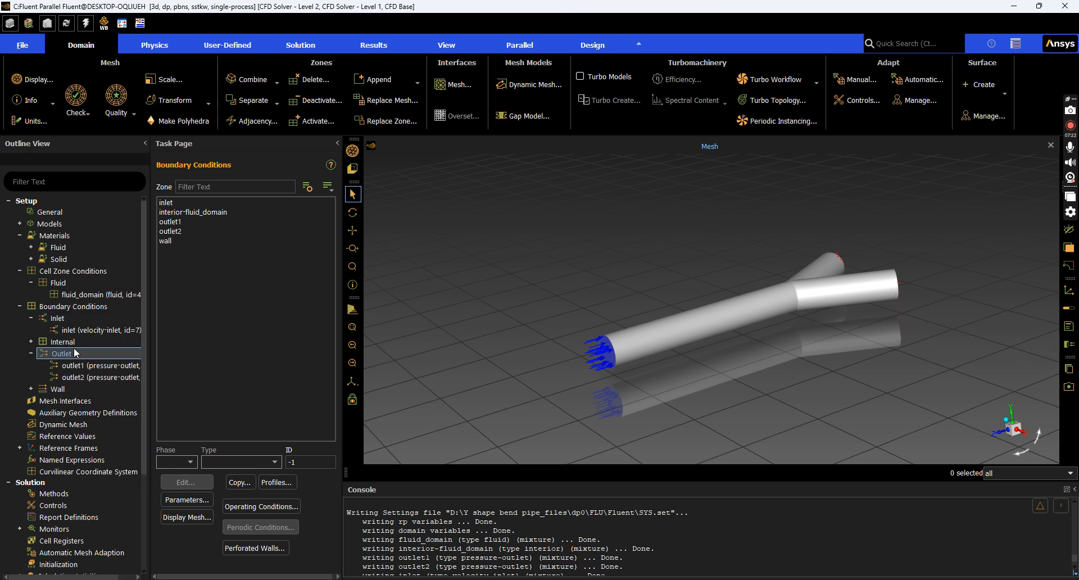
{"action": "double_click", "coordinate": [77, 367]}
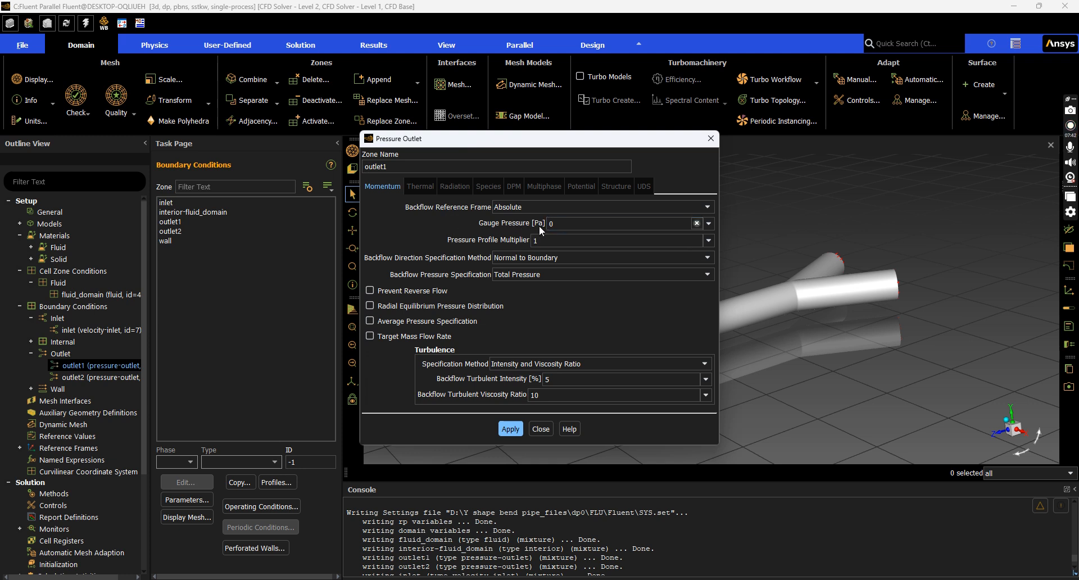
{"action": "left_click", "coordinate": [710, 139]}
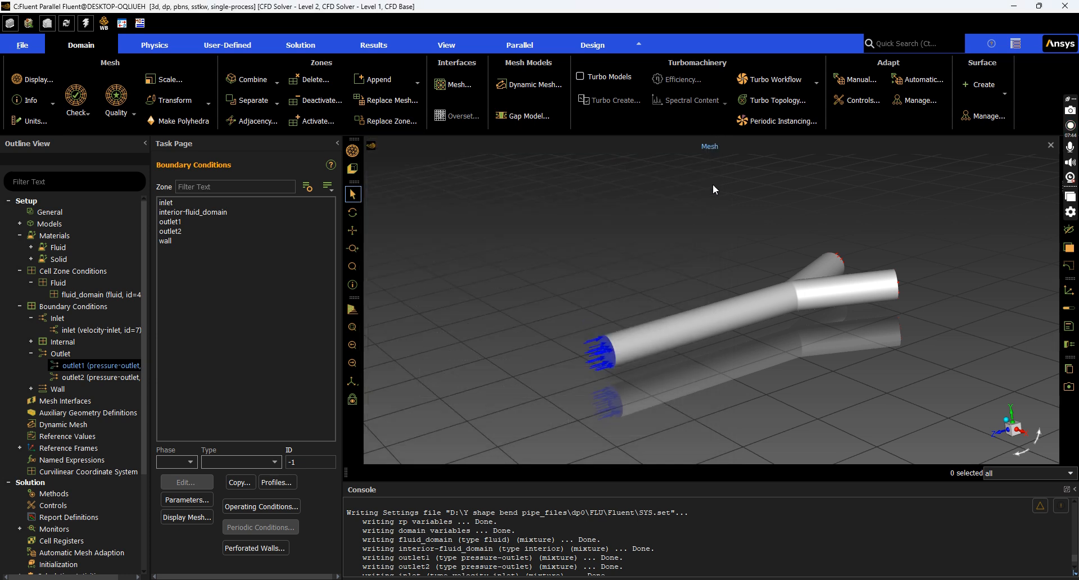
{"action": "left_click", "coordinate": [188, 241]}
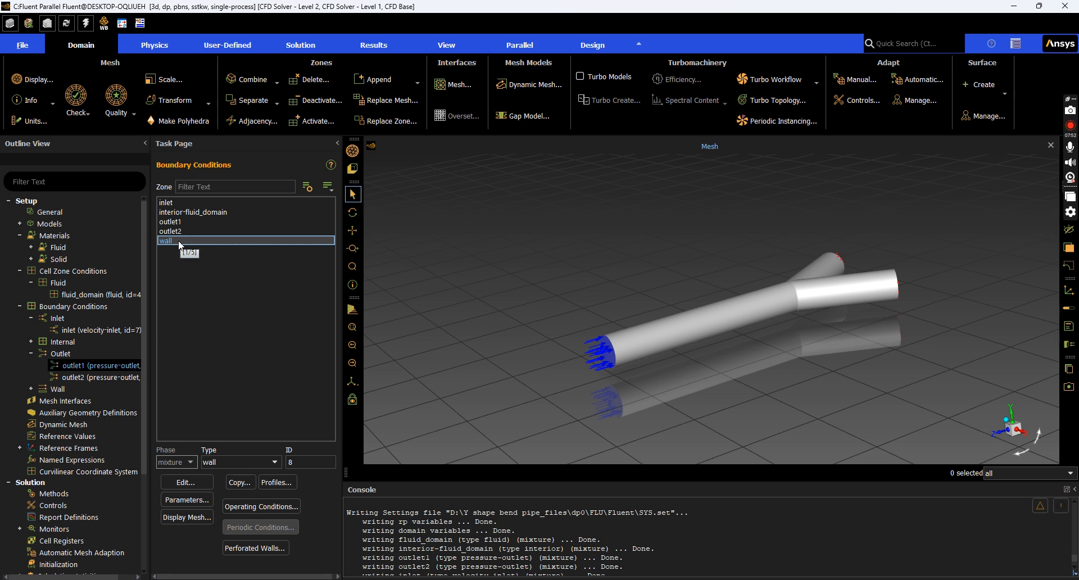
{"action": "double_click", "coordinate": [79, 389]}
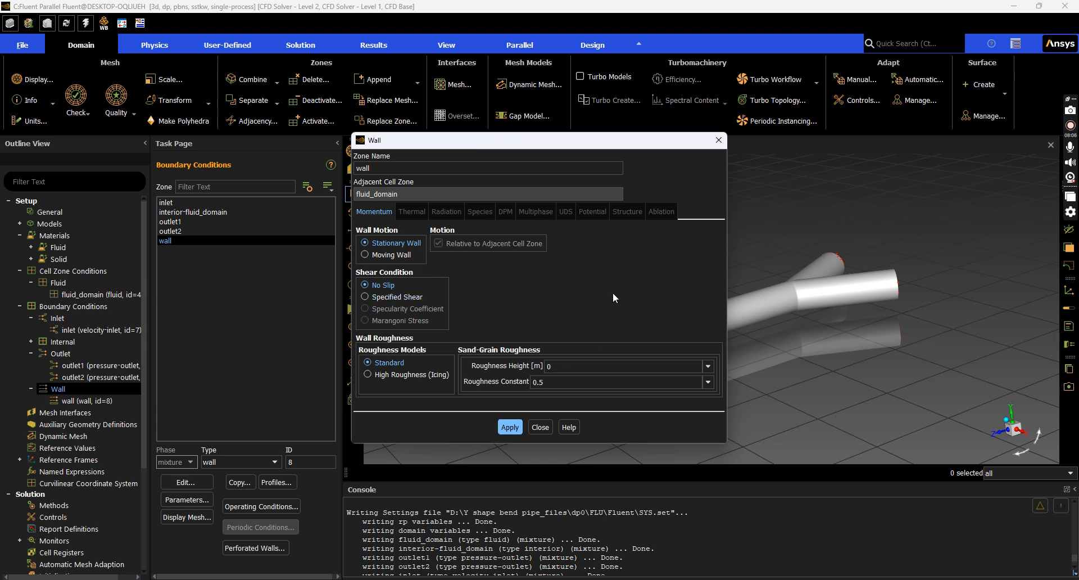
{"action": "left_click", "coordinate": [534, 429]}
{"action": "scroll", "coordinate": [96, 435], "scroll_direction": "down", "scroll_amount": 1}
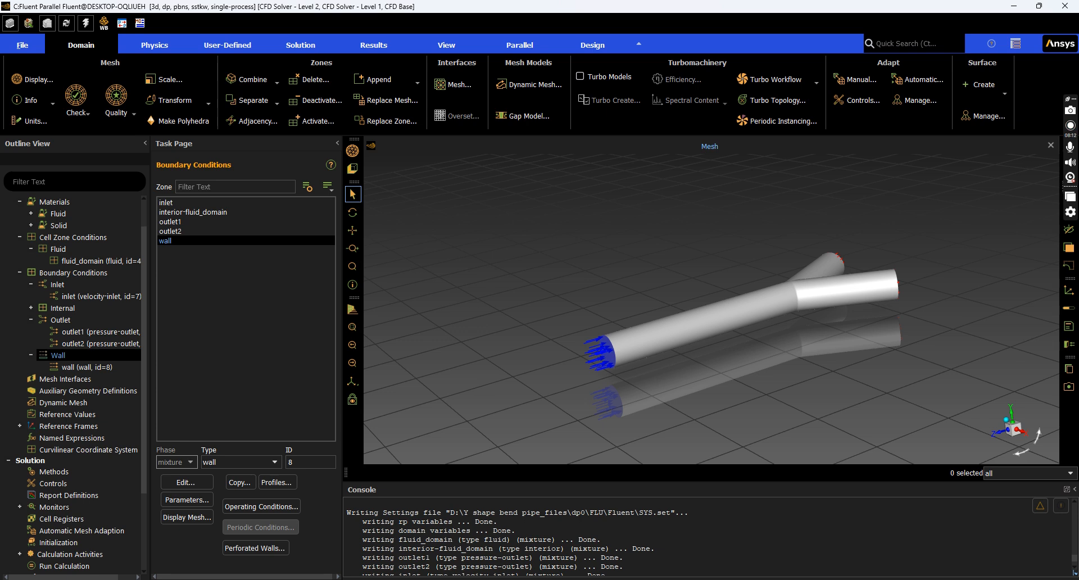
{"action": "key", "text": "alt+Tab"}
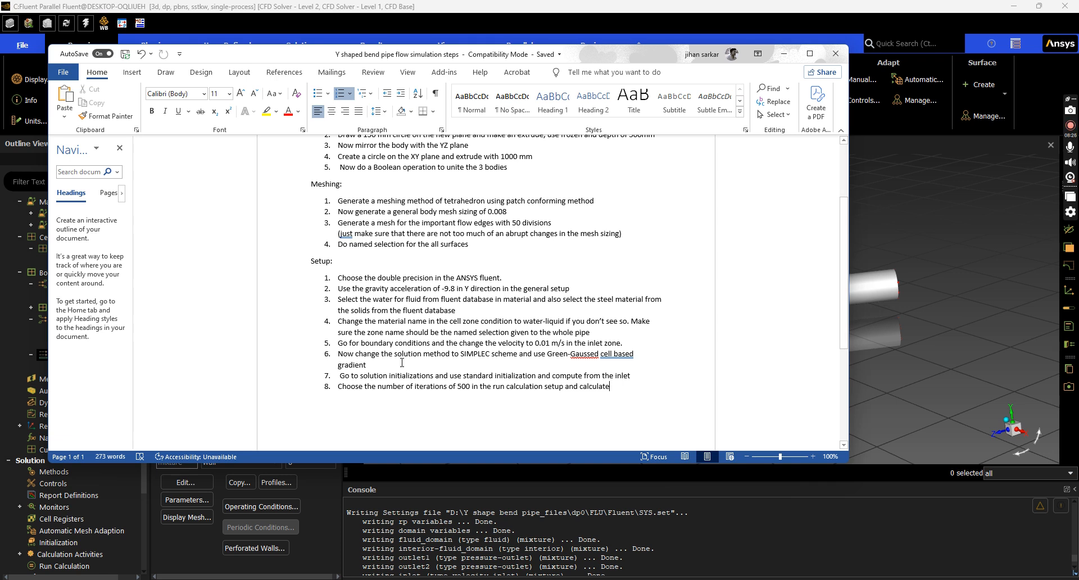
Put away the Word steps document and bring up Fluent's Solution Methods page
{"action": "left_click", "coordinate": [785, 54]}
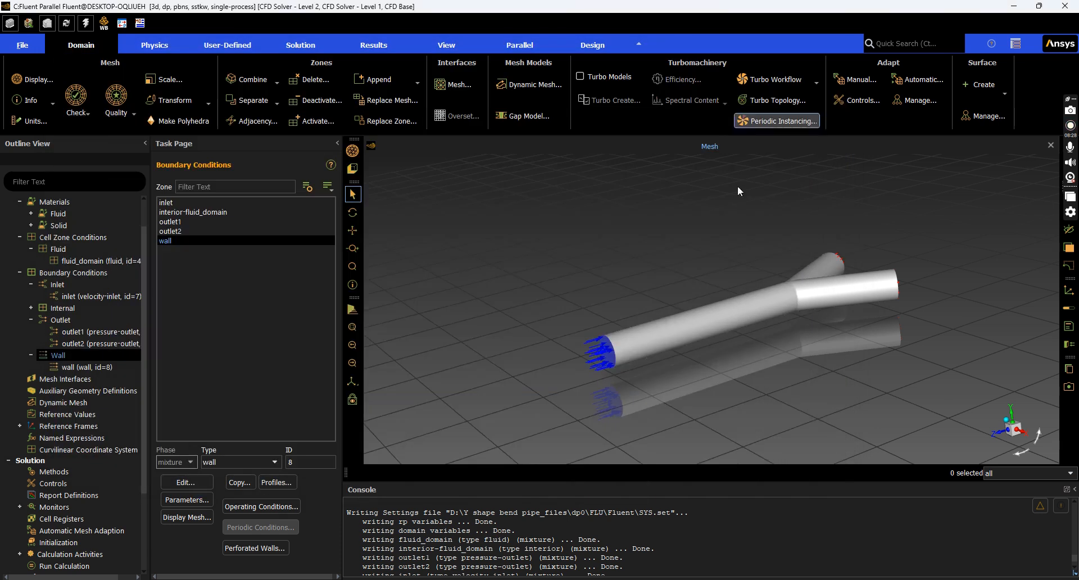
{"action": "left_click", "coordinate": [56, 473]}
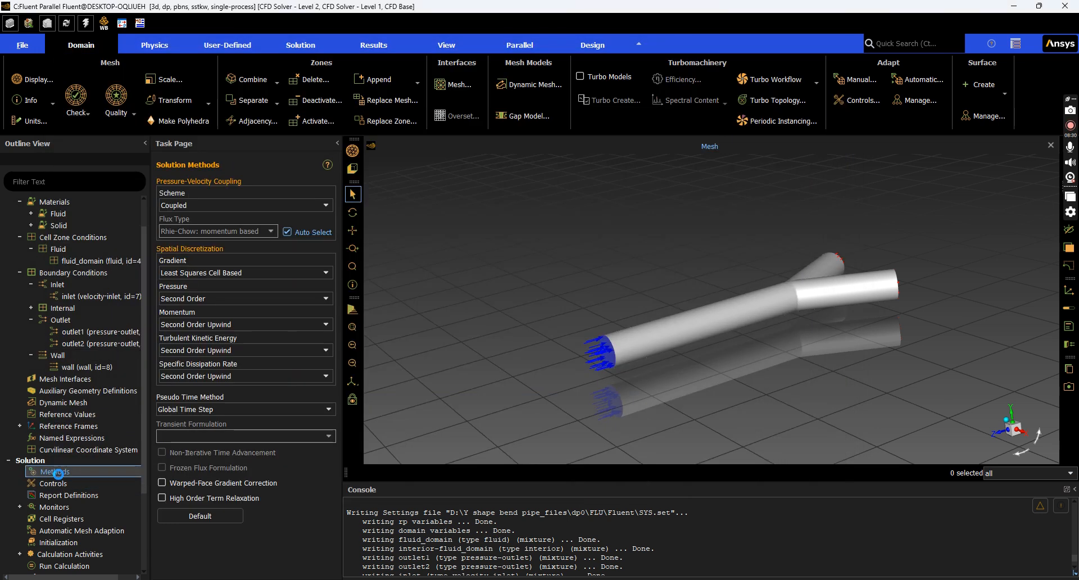
Set the pressure-velocity coupling scheme to SIMPLEC
{"action": "left_click", "coordinate": [327, 211]}
{"action": "left_click", "coordinate": [318, 221]}
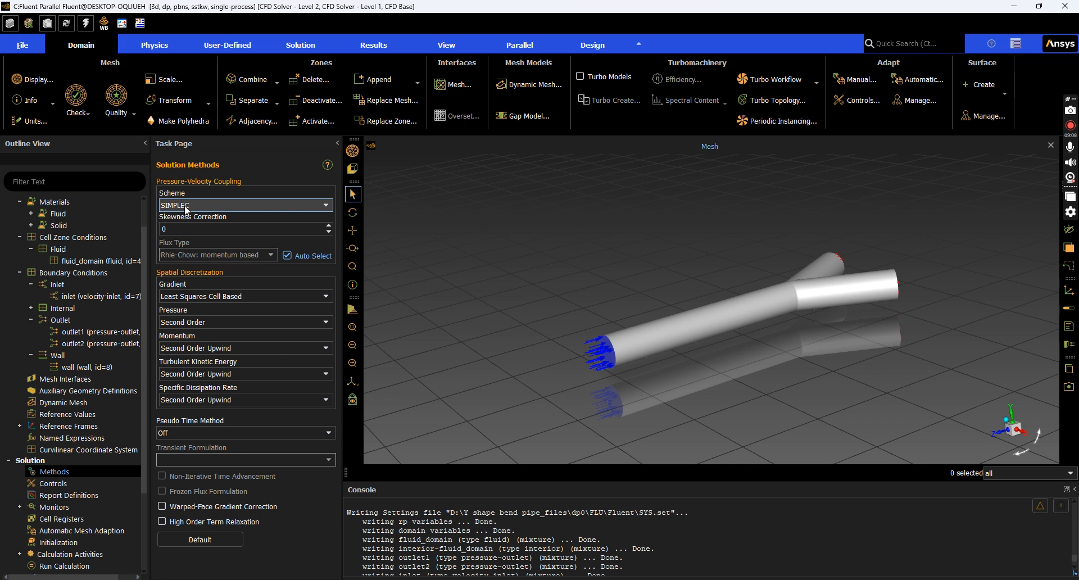
{"action": "left_click", "coordinate": [186, 210]}
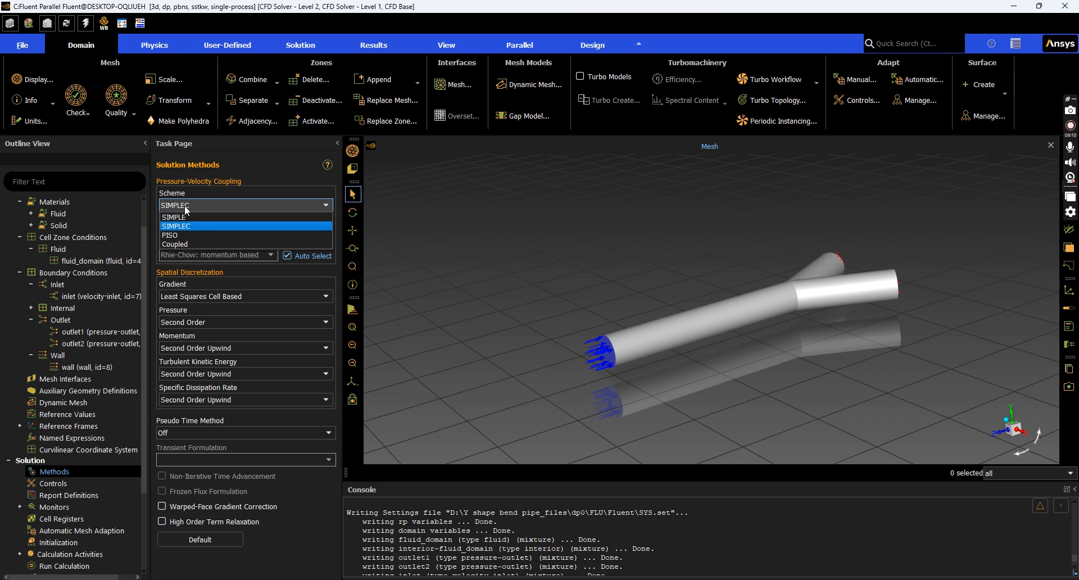
{"action": "left_click", "coordinate": [185, 217]}
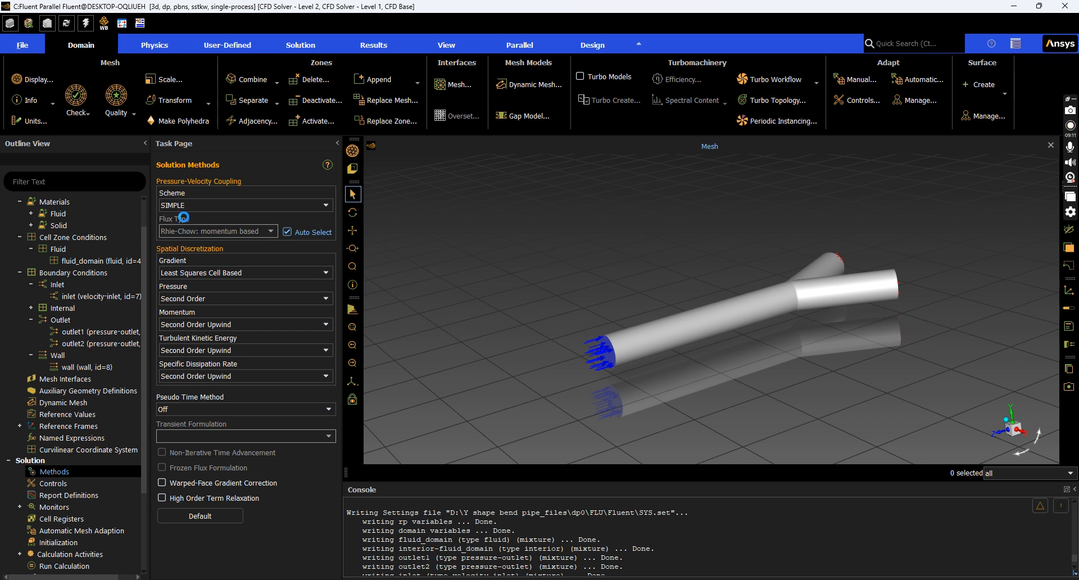
{"action": "left_click", "coordinate": [227, 204]}
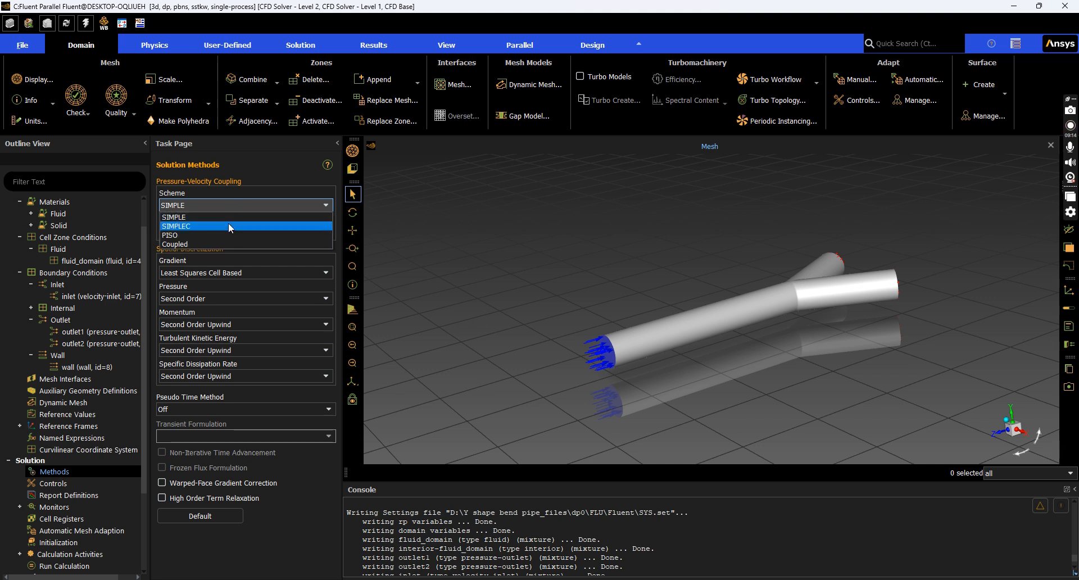
{"action": "left_click", "coordinate": [228, 225]}
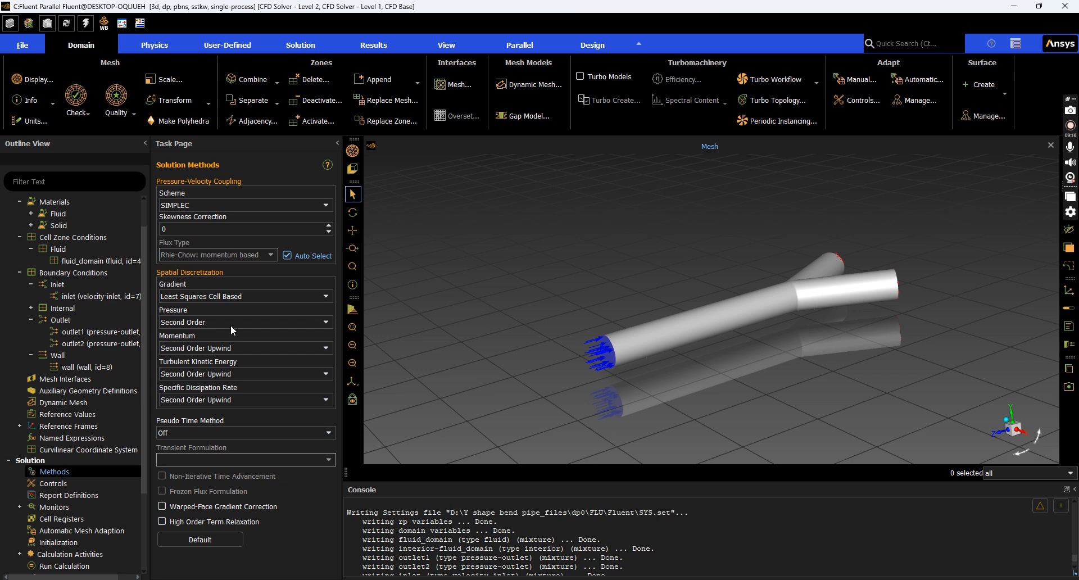
Set the gradient discretization to Green-Gauss Cell Based instead of Least Squares
{"action": "left_click", "coordinate": [216, 297]}
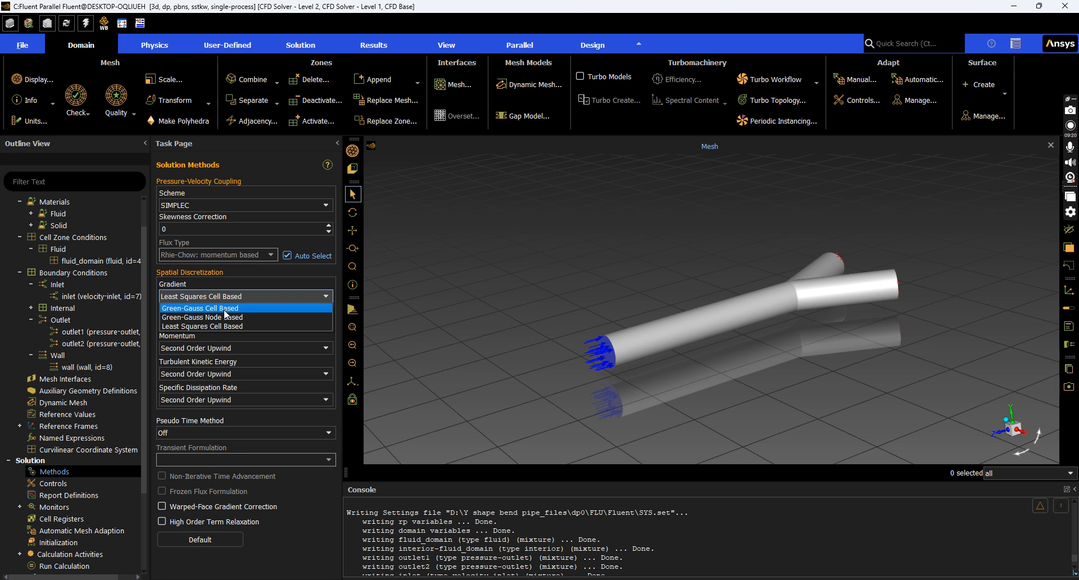
{"action": "left_click", "coordinate": [225, 309]}
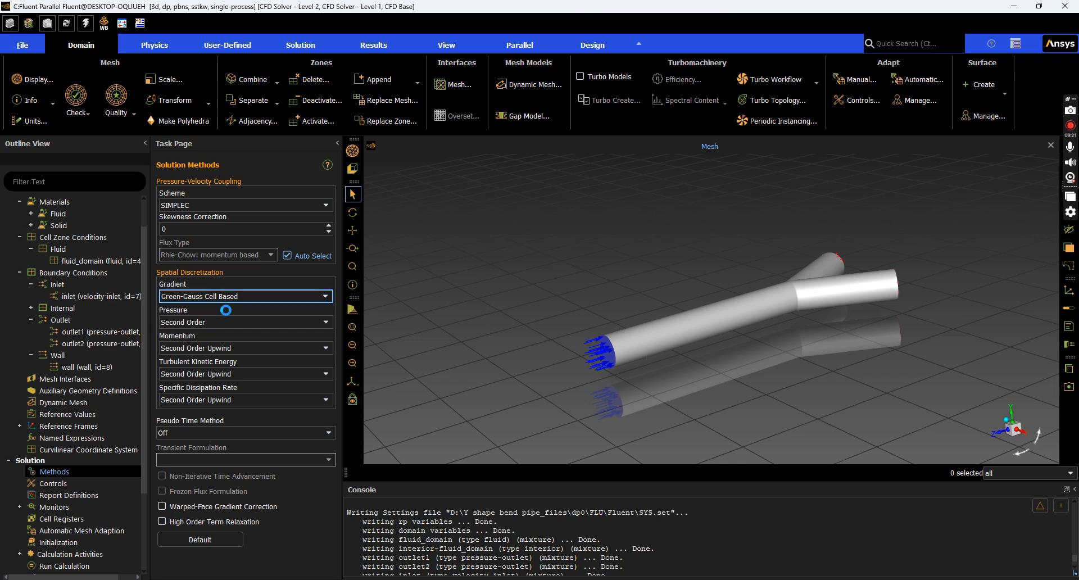
{"action": "left_click", "coordinate": [252, 297]}
{"action": "left_click", "coordinate": [251, 325]}
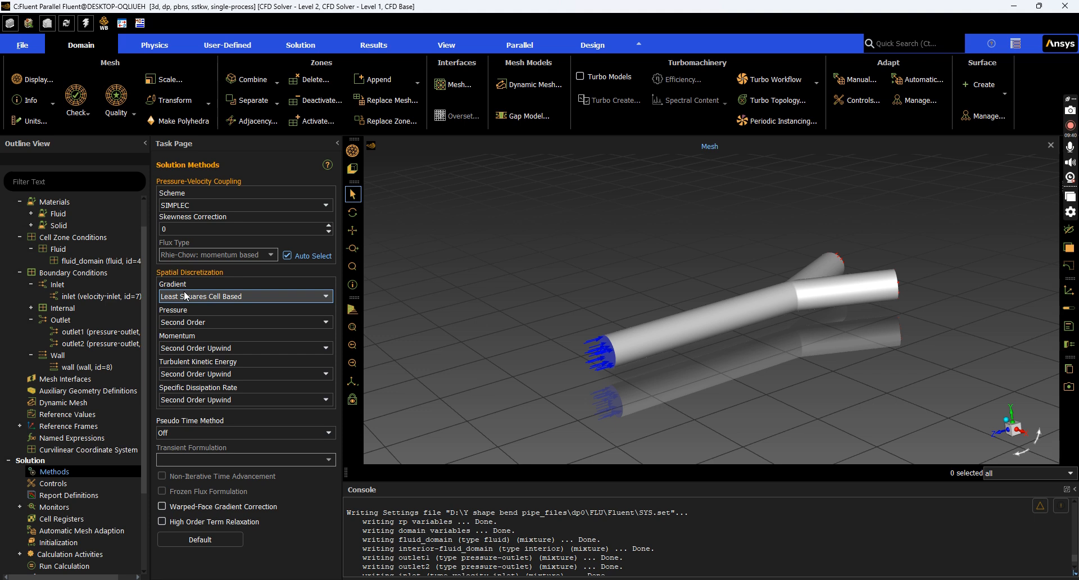
{"action": "left_click", "coordinate": [186, 296]}
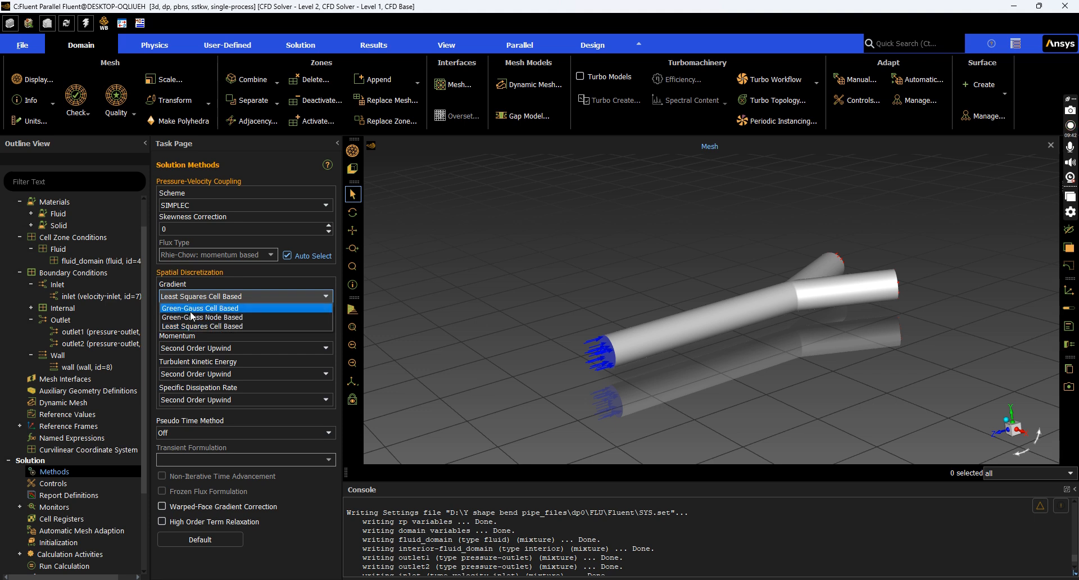
{"action": "left_click", "coordinate": [191, 309]}
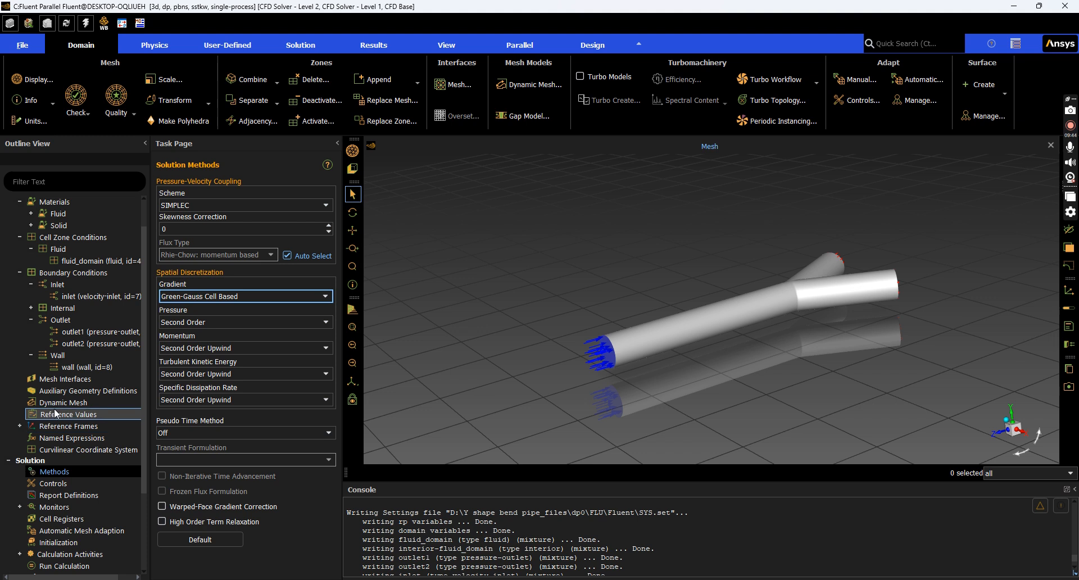
{"action": "scroll", "coordinate": [55, 403], "scroll_direction": "down", "scroll_amount": 1}
{"action": "scroll", "coordinate": [55, 403], "scroll_direction": "up", "scroll_amount": 1}
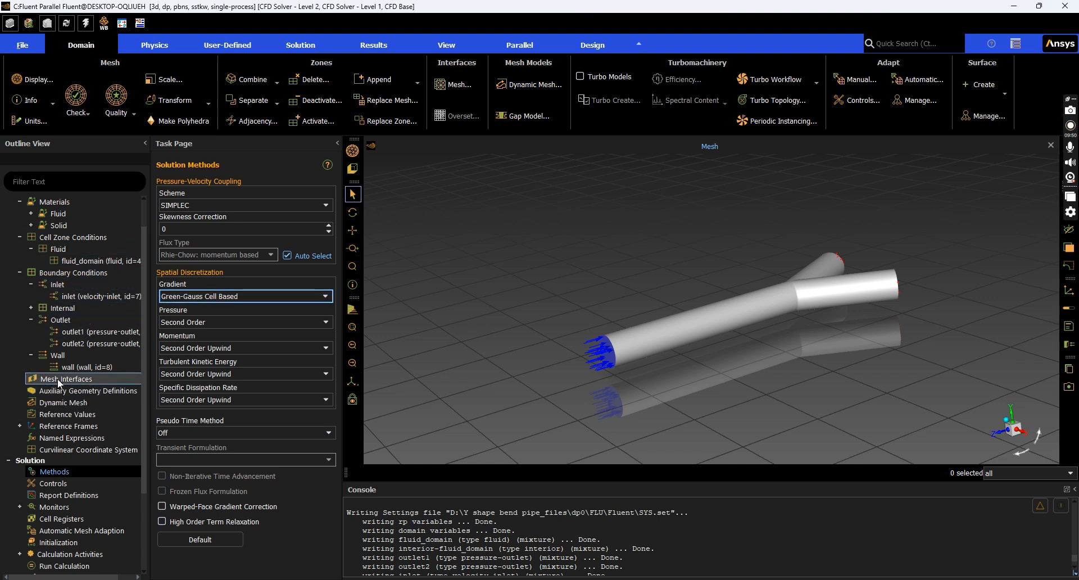
{"action": "left_click", "coordinate": [405, 579]}
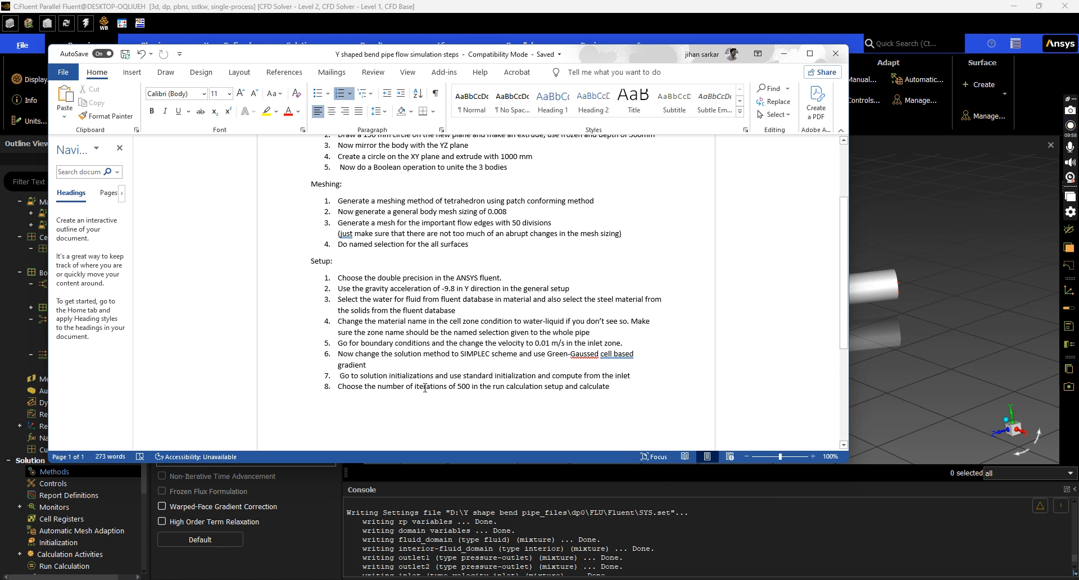
{"action": "left_click", "coordinate": [779, 57]}
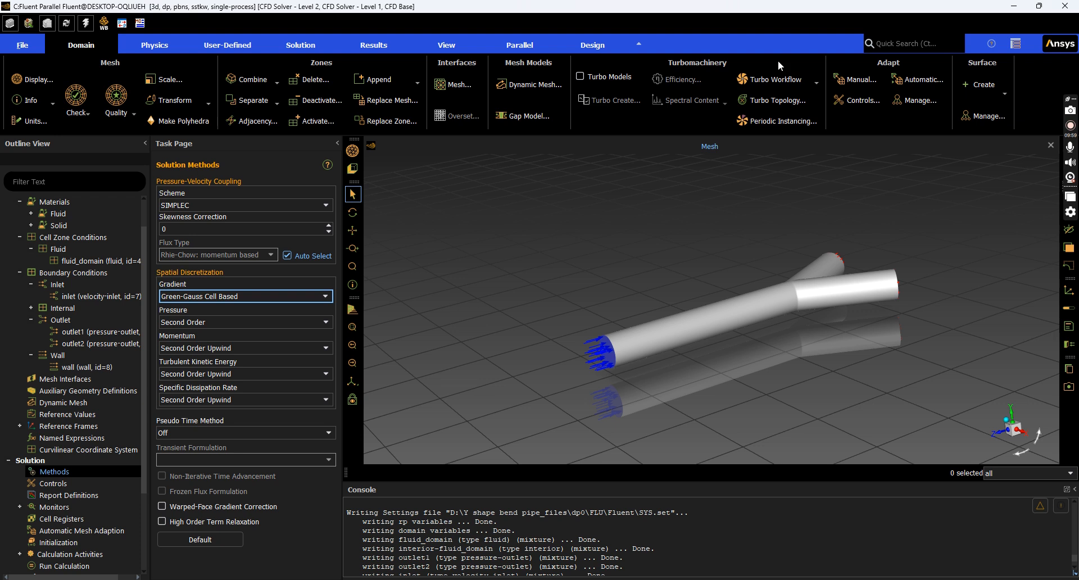
{"action": "scroll", "coordinate": [68, 436], "scroll_direction": "down", "scroll_amount": 2}
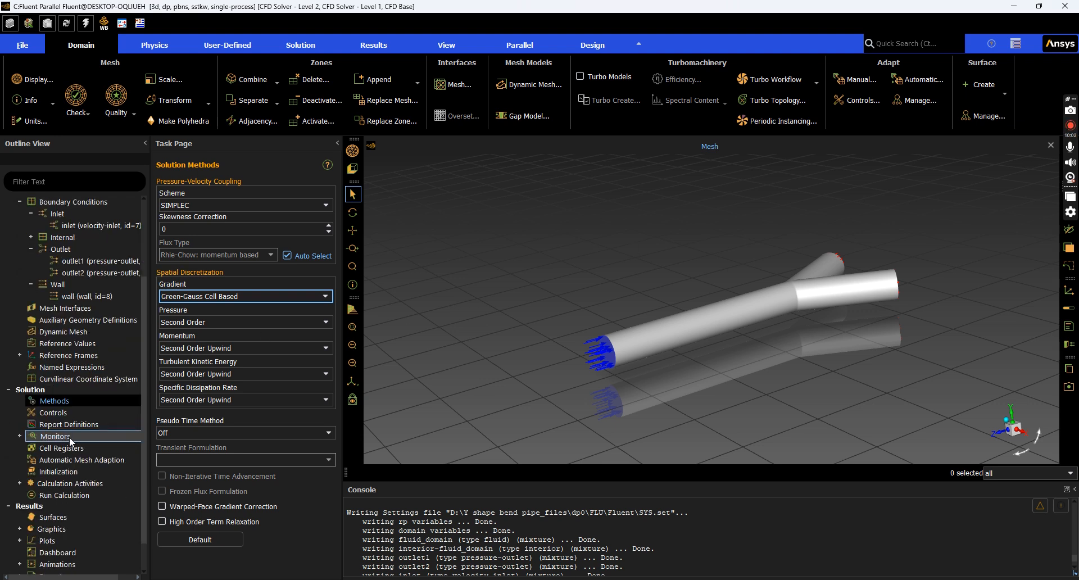
{"action": "scroll", "coordinate": [70, 440], "scroll_direction": "down", "scroll_amount": 1}
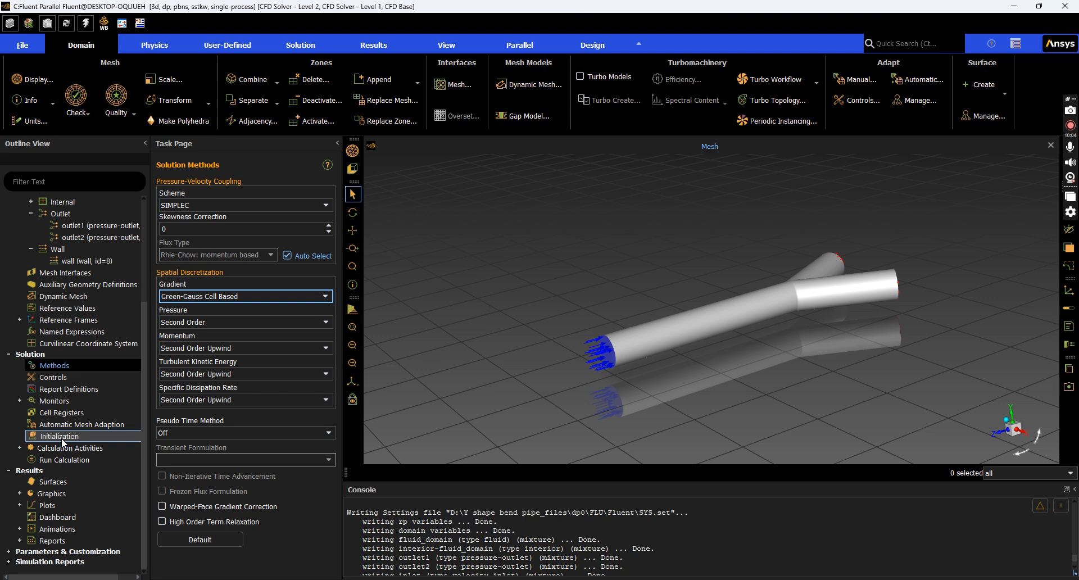
Initialize the flow with Standard Initialization computed from the inlet, seeding Z velocity -0.01 m/s
{"action": "left_click", "coordinate": [62, 438]}
{"action": "left_click", "coordinate": [167, 205]}
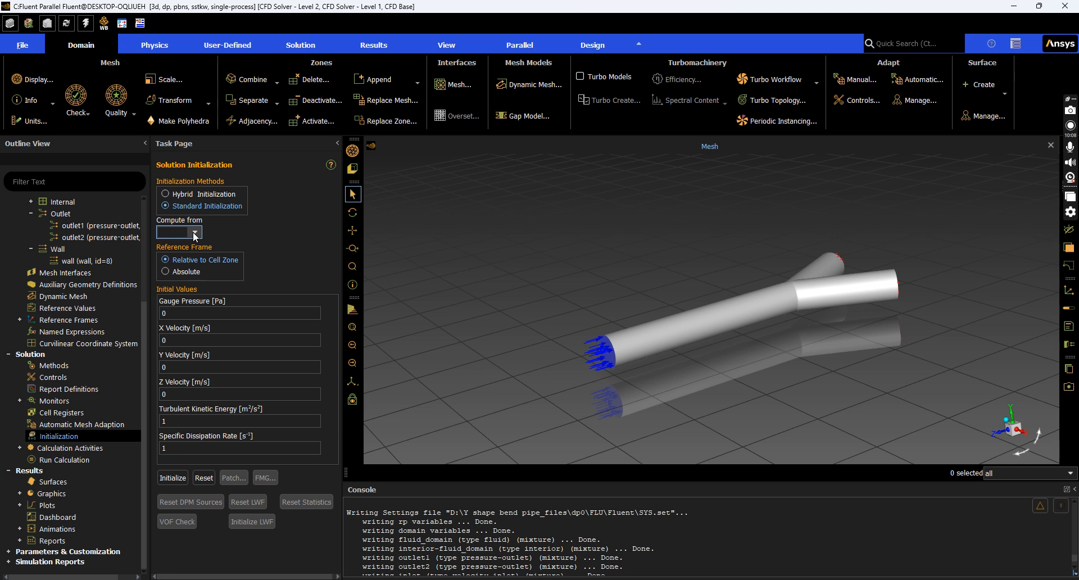
{"action": "left_click", "coordinate": [195, 234]}
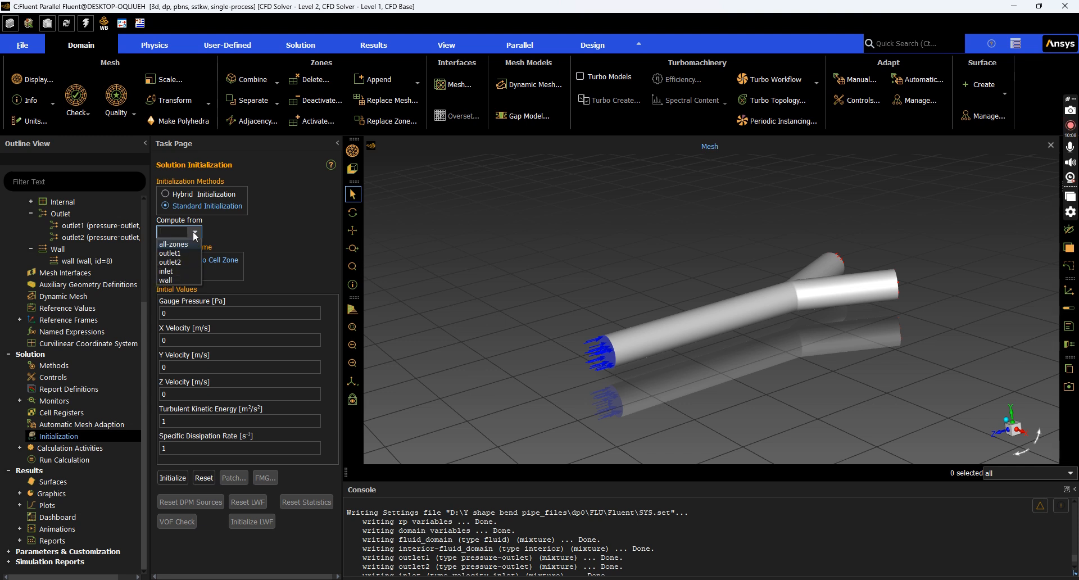
{"action": "left_click", "coordinate": [180, 269]}
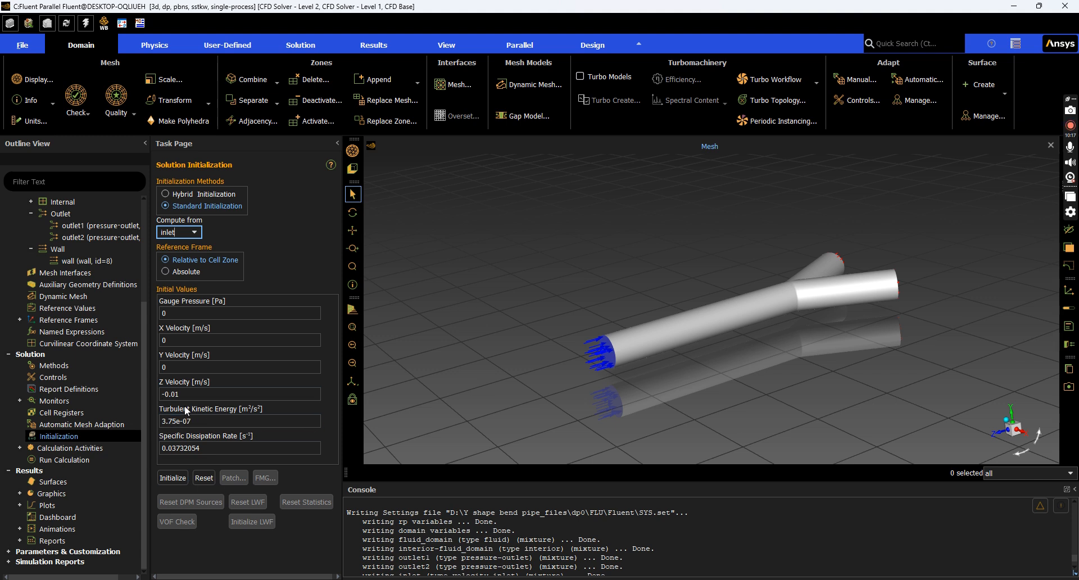
{"action": "left_click", "coordinate": [163, 478]}
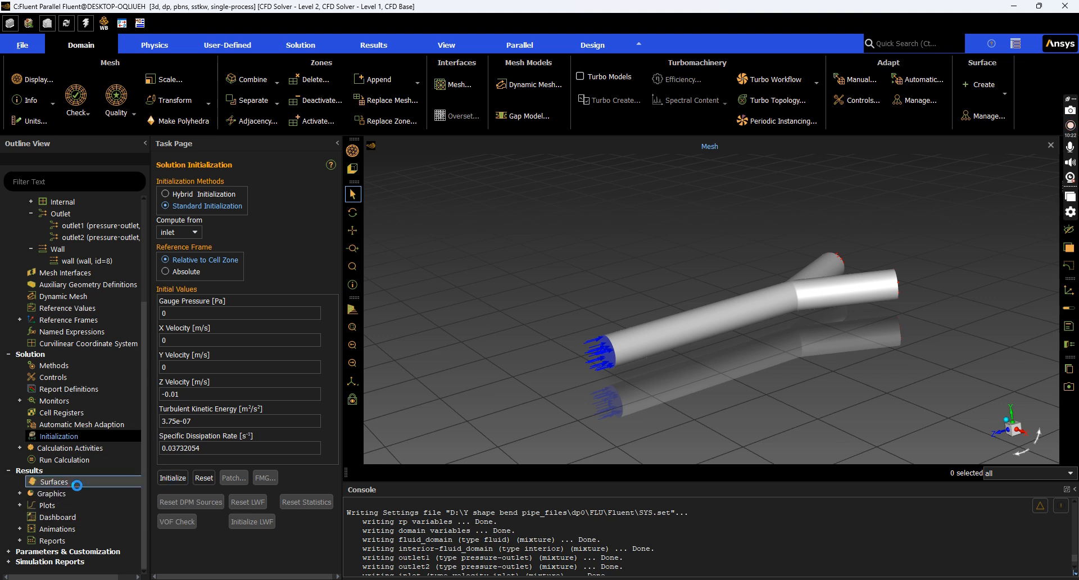
Start a 500-iteration calculation, then stop it early after about 55 iterations
{"action": "left_click", "coordinate": [93, 461]}
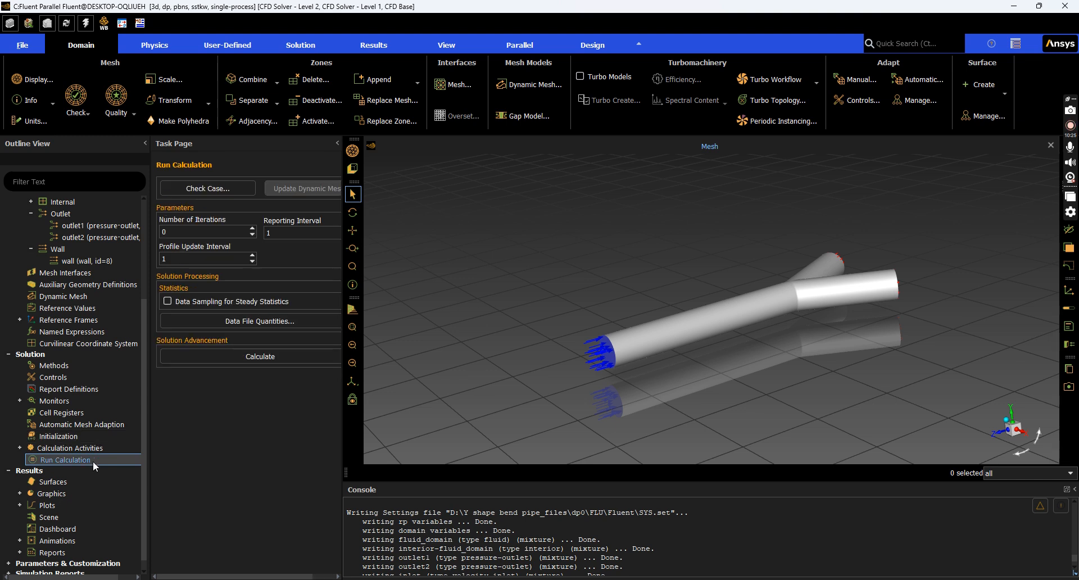
{"action": "left_click", "coordinate": [197, 231]}
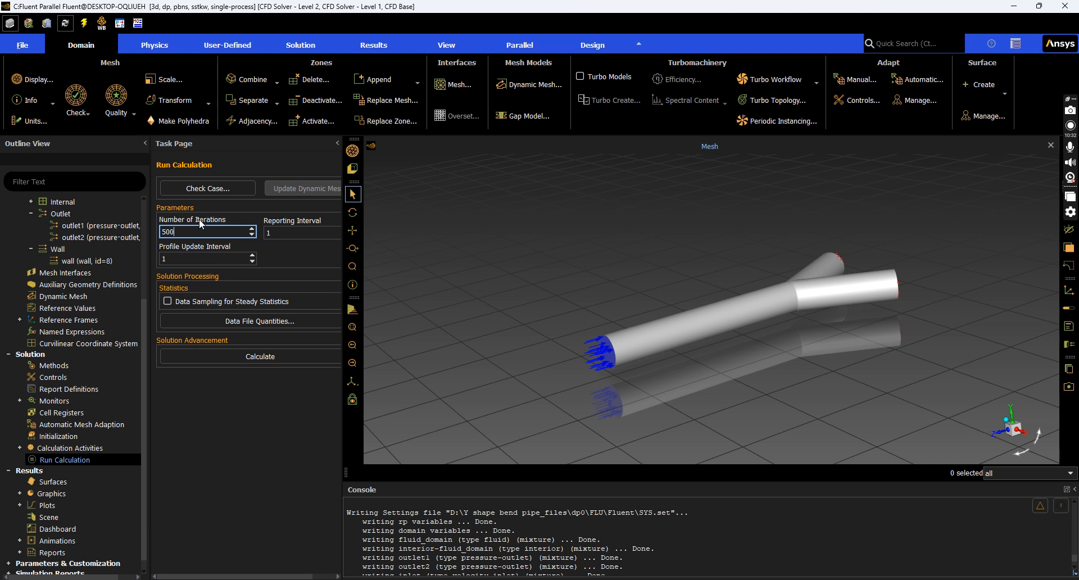
{"action": "left_click", "coordinate": [244, 356]}
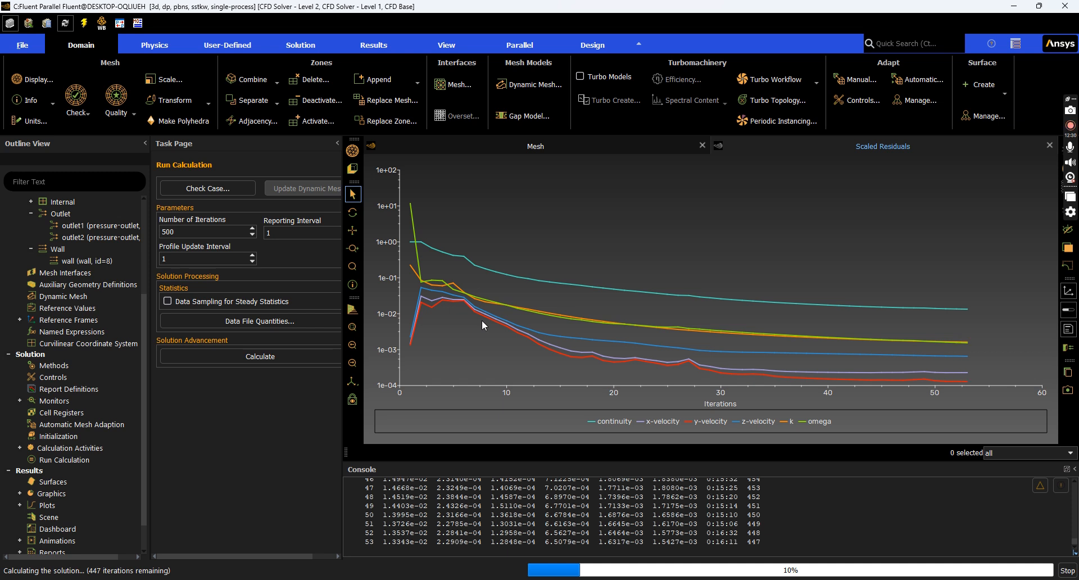
{"action": "left_click", "coordinate": [1067, 571]}
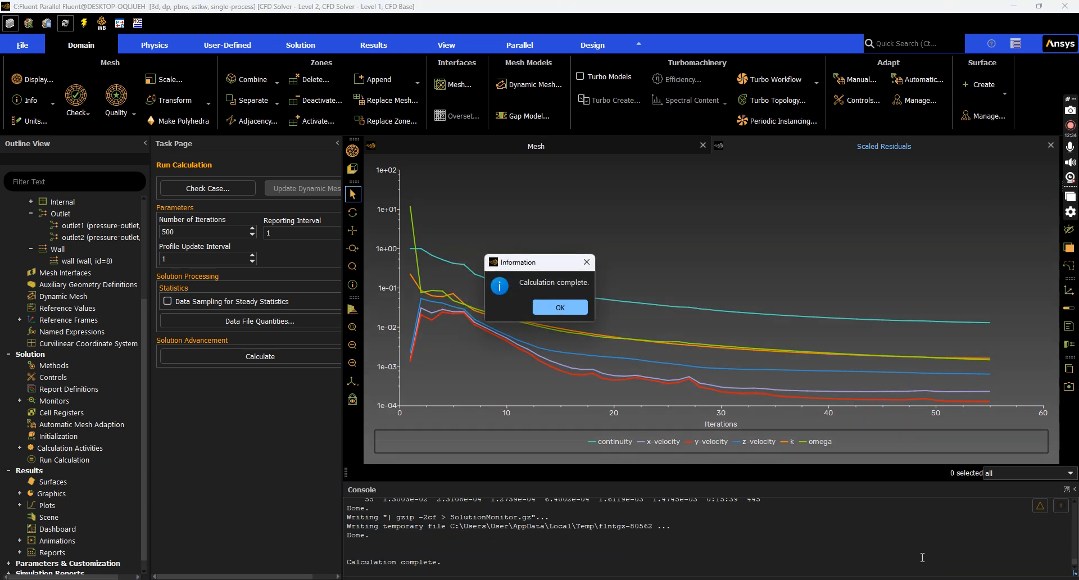
Close the Calculation complete notice so the scaled residuals plot remains visible
{"action": "left_click", "coordinate": [571, 309]}
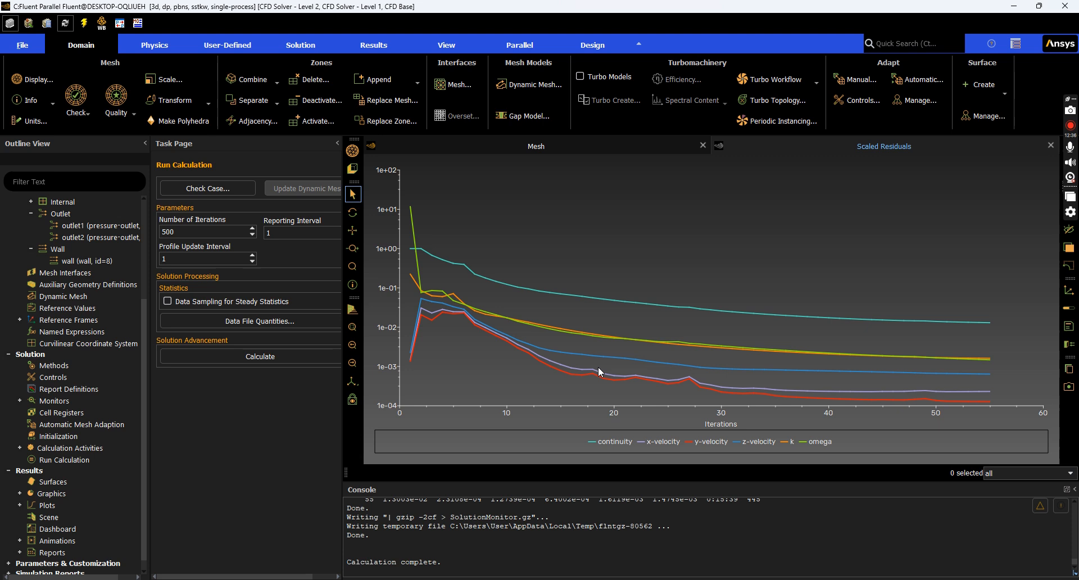